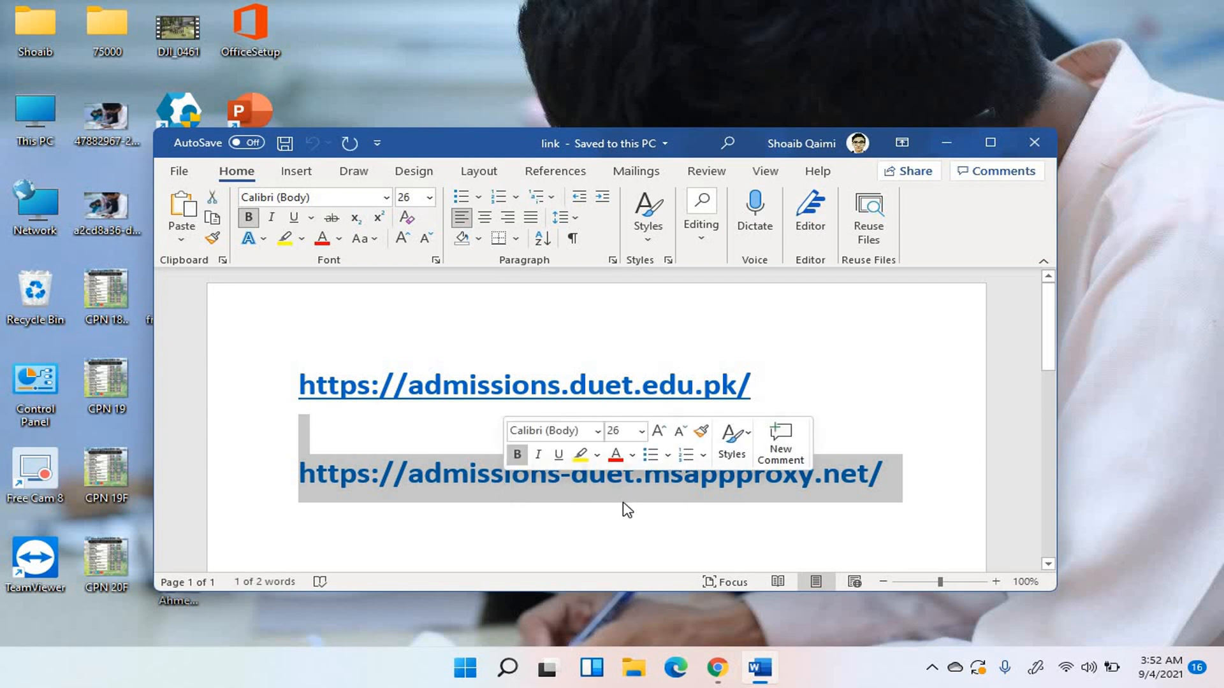
Open the BE/B.Arch/BS Programs page on the Directorate of Admissions site and scroll the program list.
{"action": "left_click", "coordinate": [621, 499]}
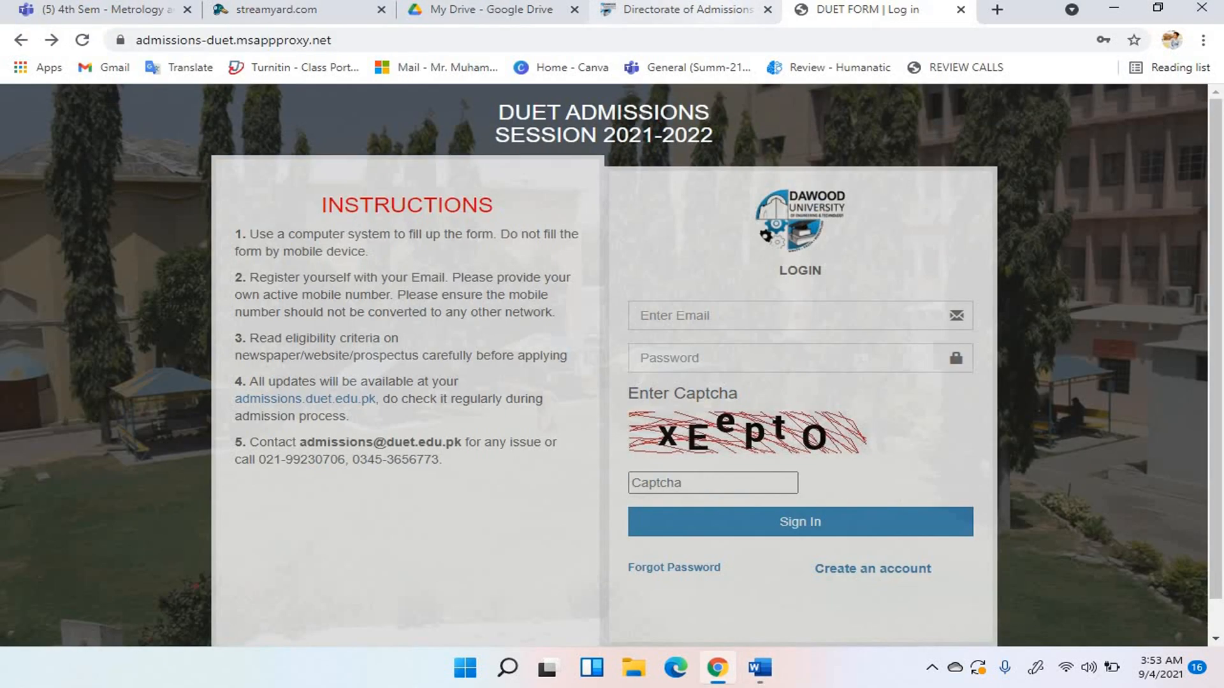
{"action": "left_click", "coordinate": [688, 9]}
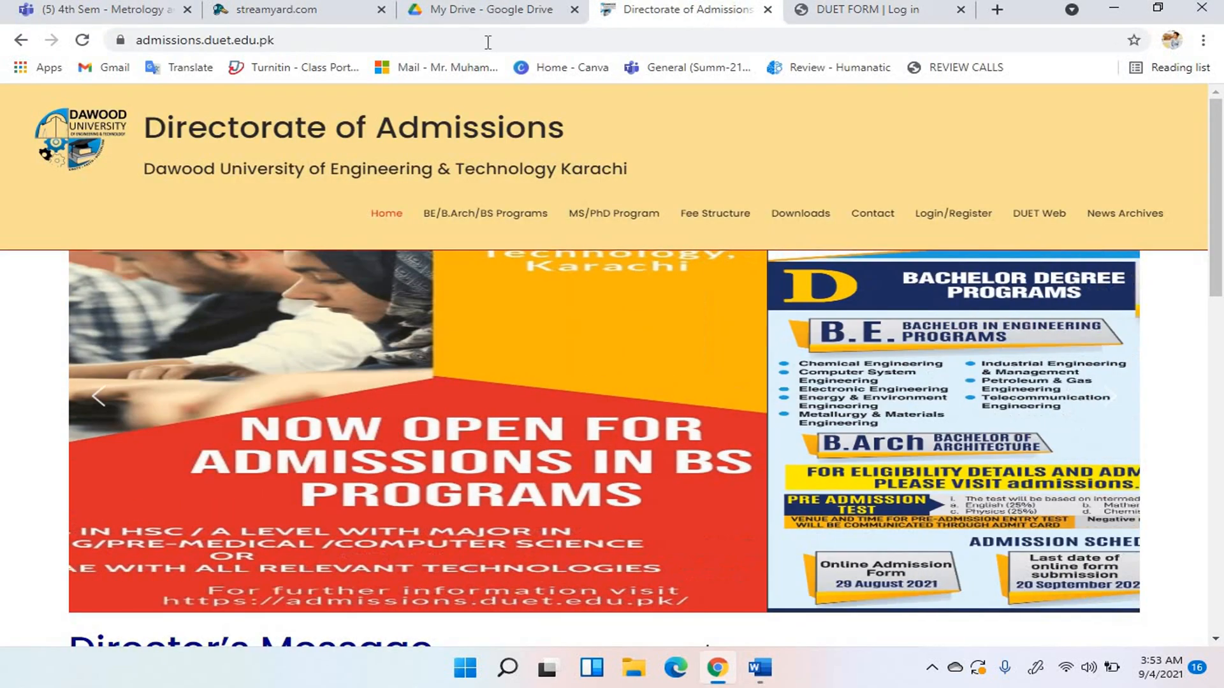
{"action": "left_click", "coordinate": [851, 14]}
{"action": "left_click", "coordinate": [742, 17]}
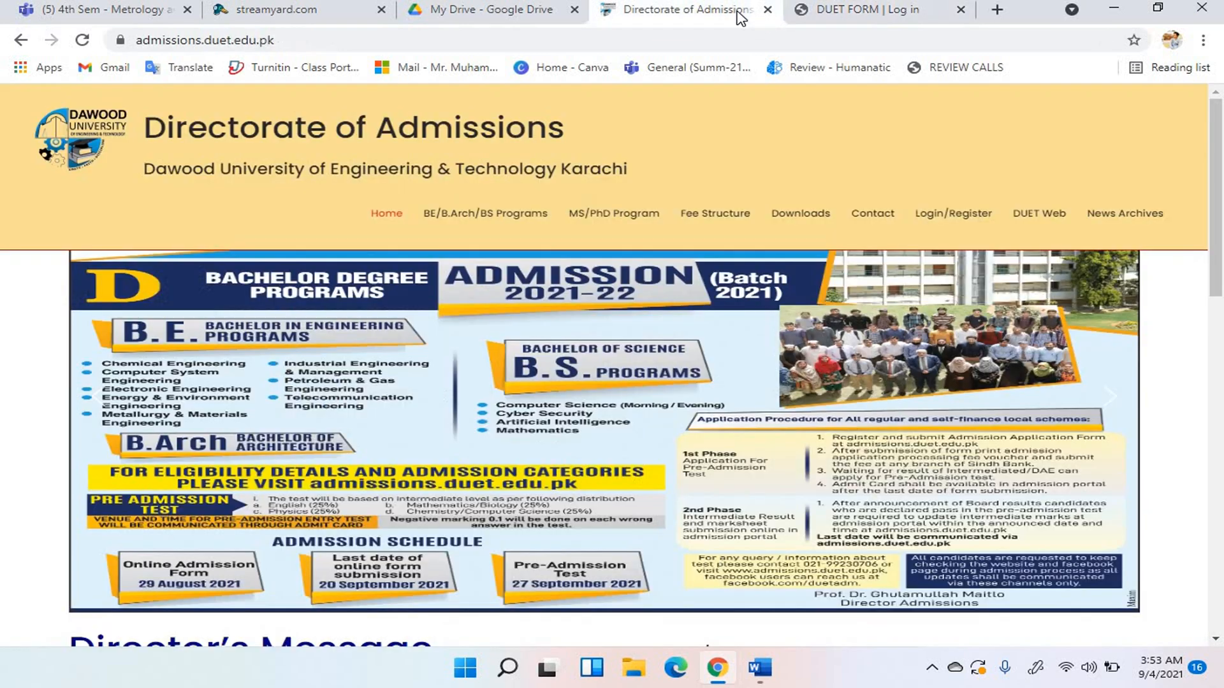
{"action": "left_click", "coordinate": [530, 220]}
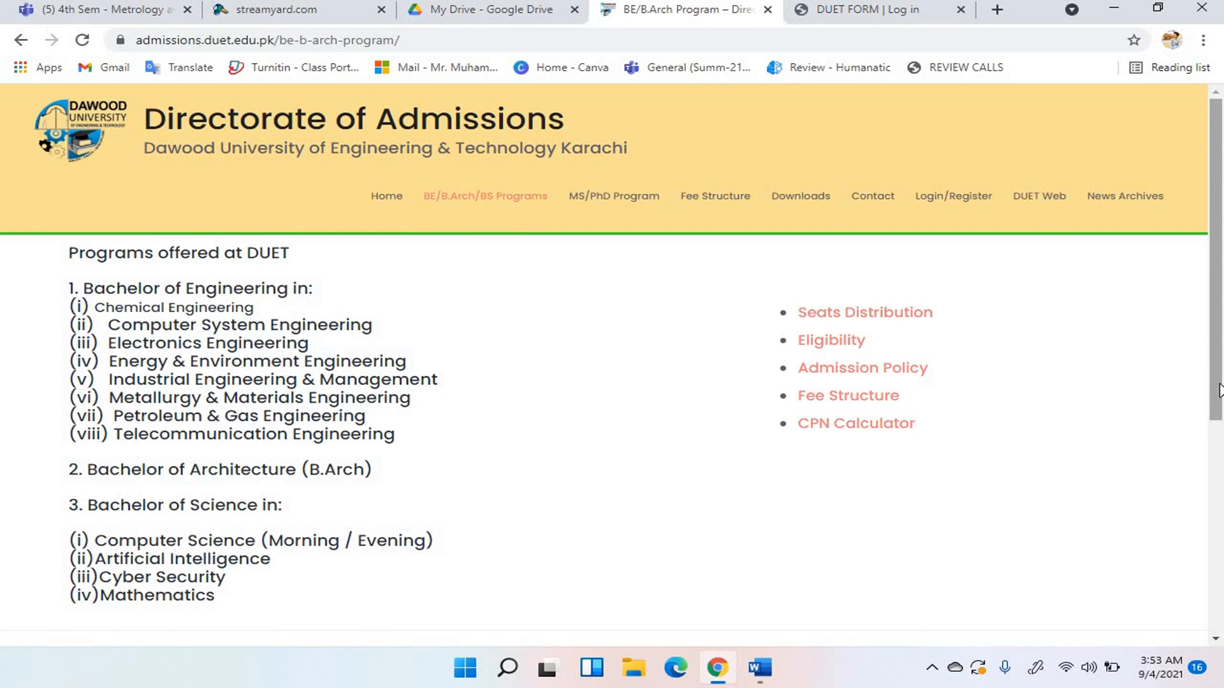
{"action": "left_click_drag", "start_coordinate": [1218, 391], "coordinate": [1211, 241]}
Glance at the new-account registration page, then sign in to the DUET admission portal.
{"action": "left_click", "coordinate": [934, 14]}
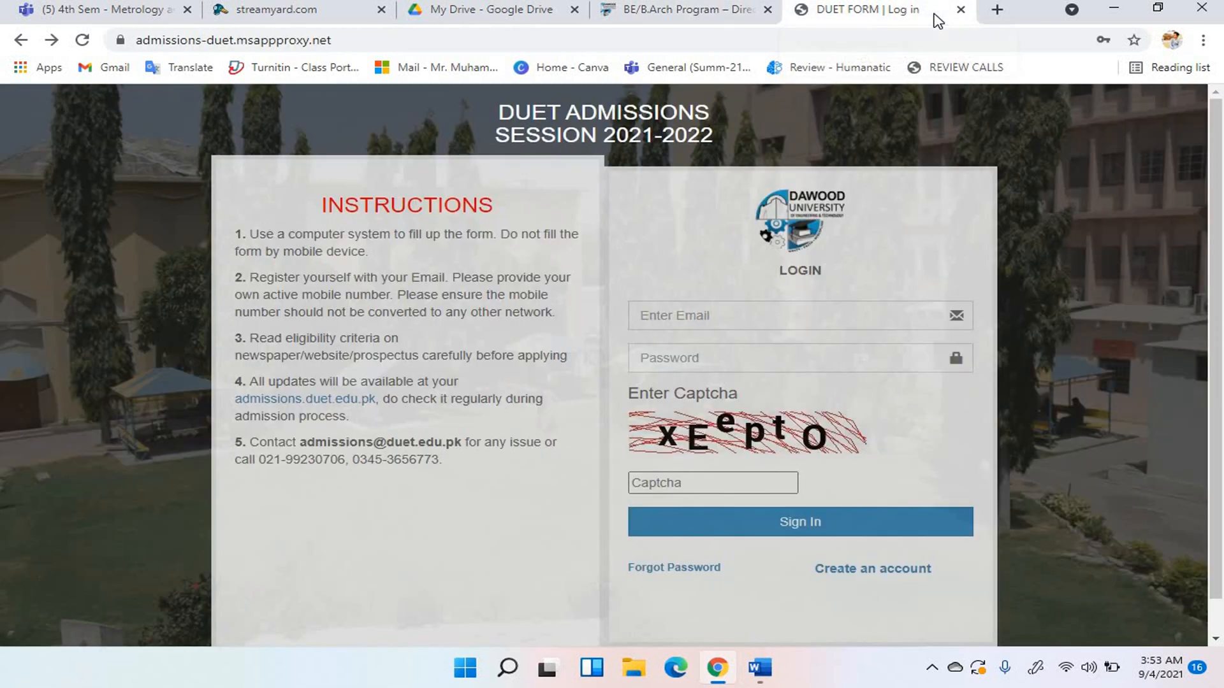
{"action": "left_click", "coordinate": [865, 572]}
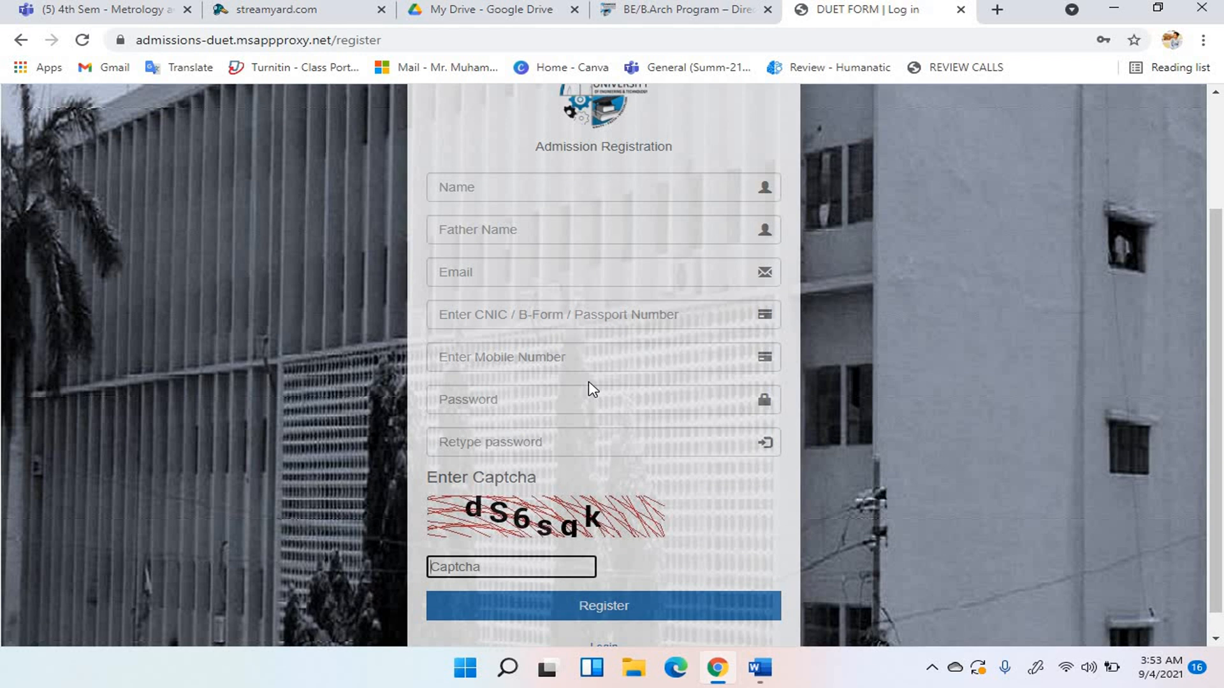
{"action": "key", "text": "alt+Left"}
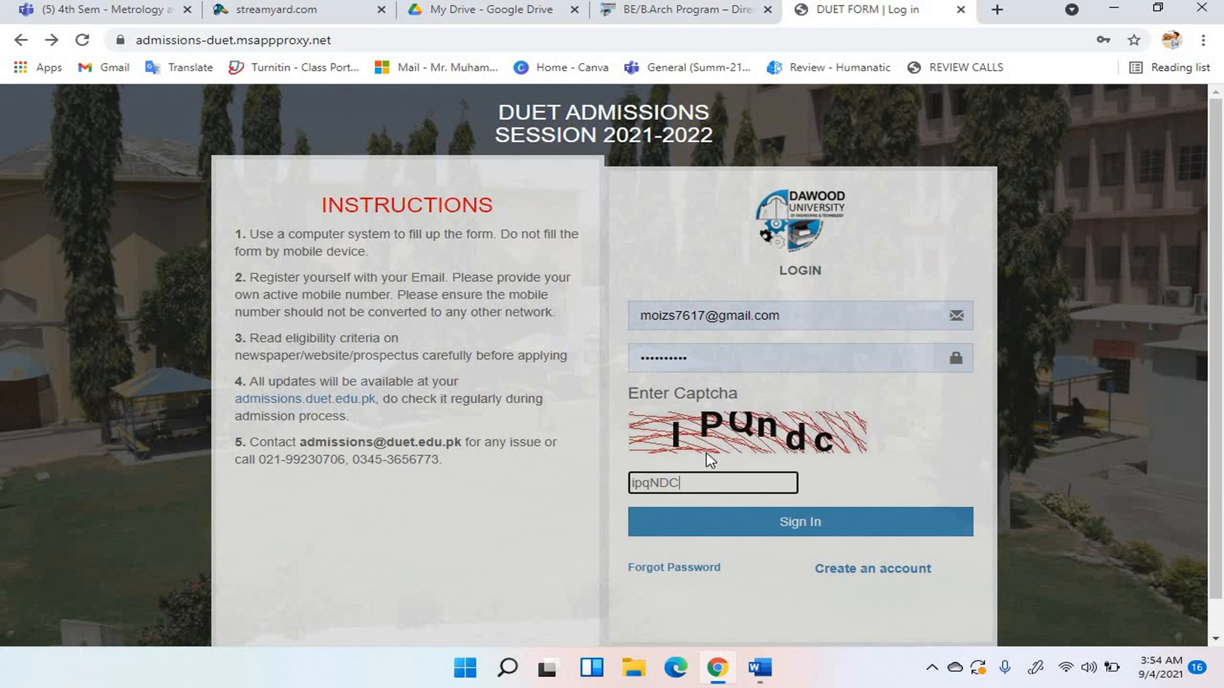
{"action": "left_click", "coordinate": [814, 524]}
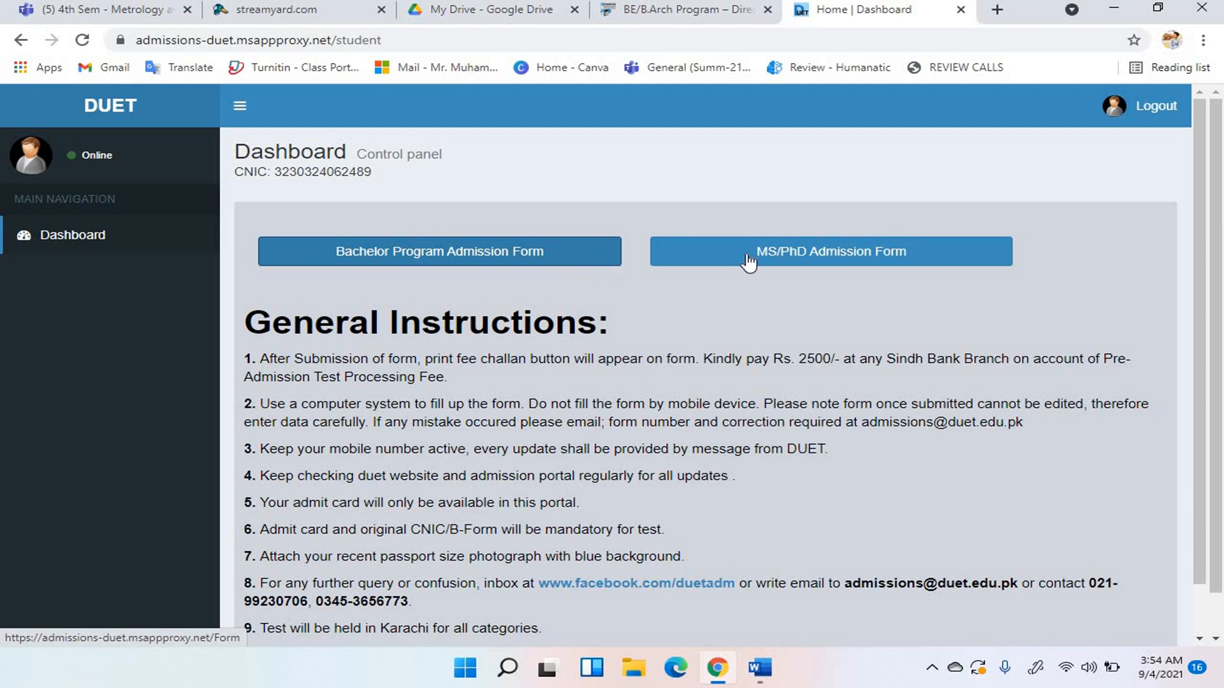
Open the Bachelor Program Admission Form, read its five instructions, and advance to Program Applied.
{"action": "left_click", "coordinate": [561, 261]}
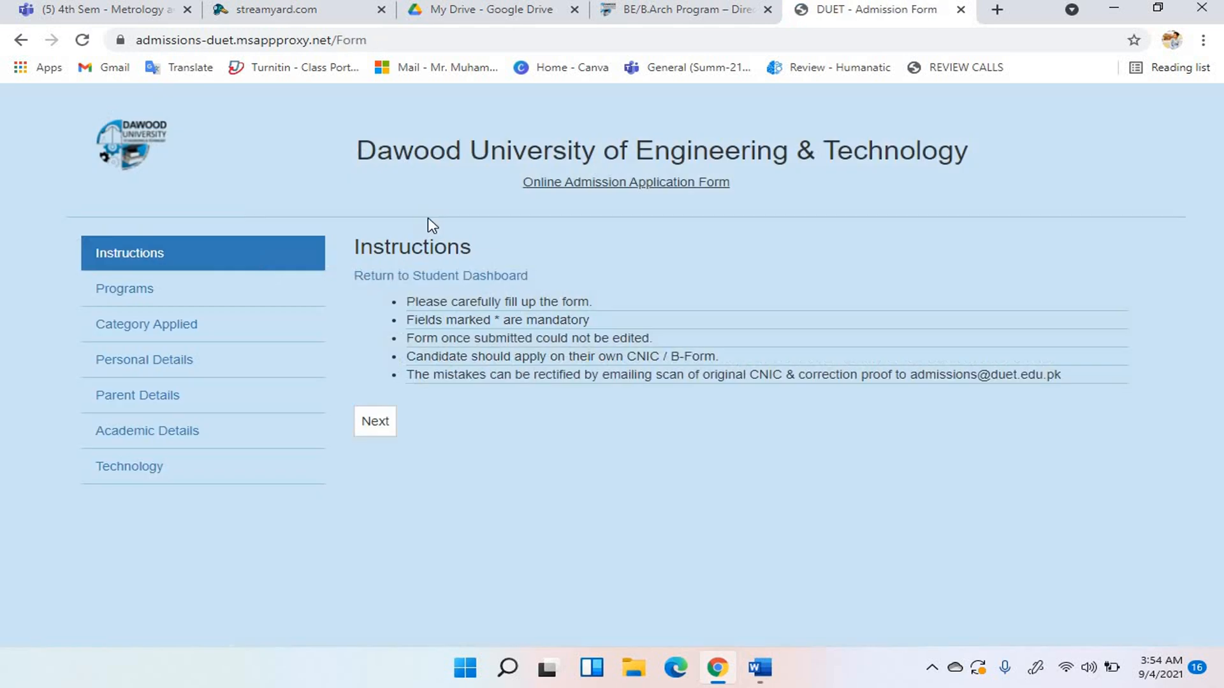
{"action": "left_click_drag", "start_coordinate": [410, 296], "coordinate": [707, 405]}
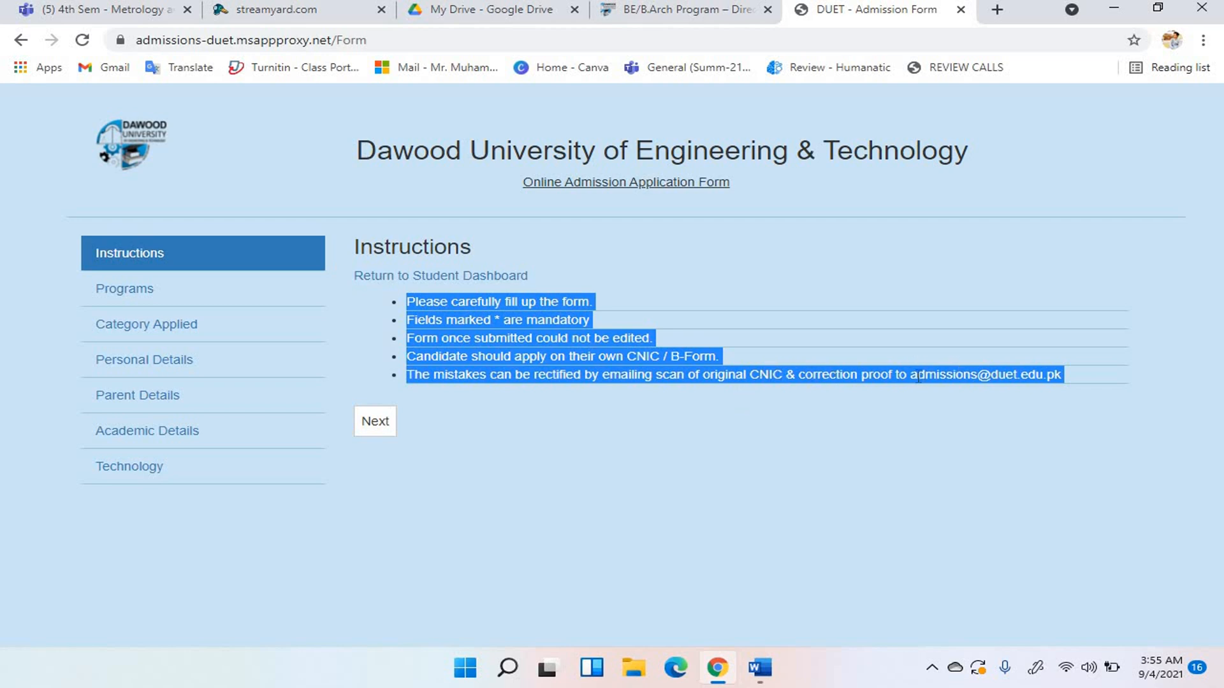
{"action": "left_click_drag", "start_coordinate": [918, 375], "coordinate": [934, 407]}
{"action": "left_click", "coordinate": [366, 420]}
{"action": "left_click", "coordinate": [829, 303]}
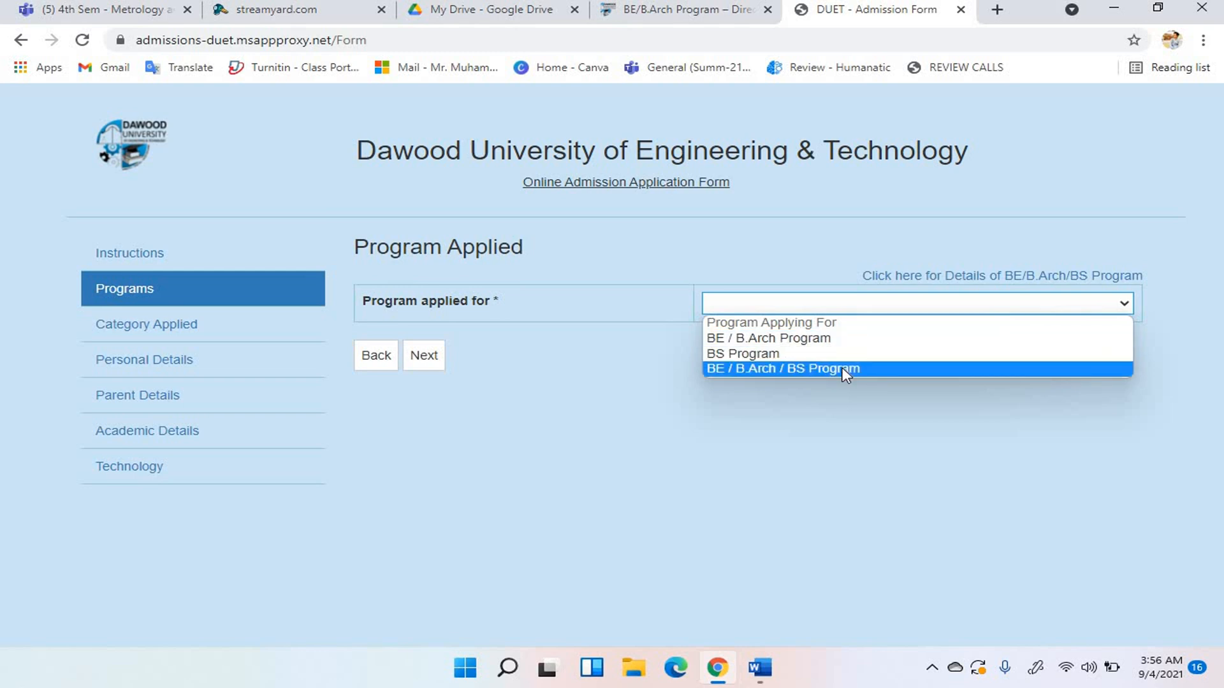
Choose BE / B.Arch Program as the program applied for and continue to categories.
{"action": "left_click", "coordinate": [768, 338]}
{"action": "left_click", "coordinate": [423, 355]}
{"action": "left_click", "coordinate": [650, 324]}
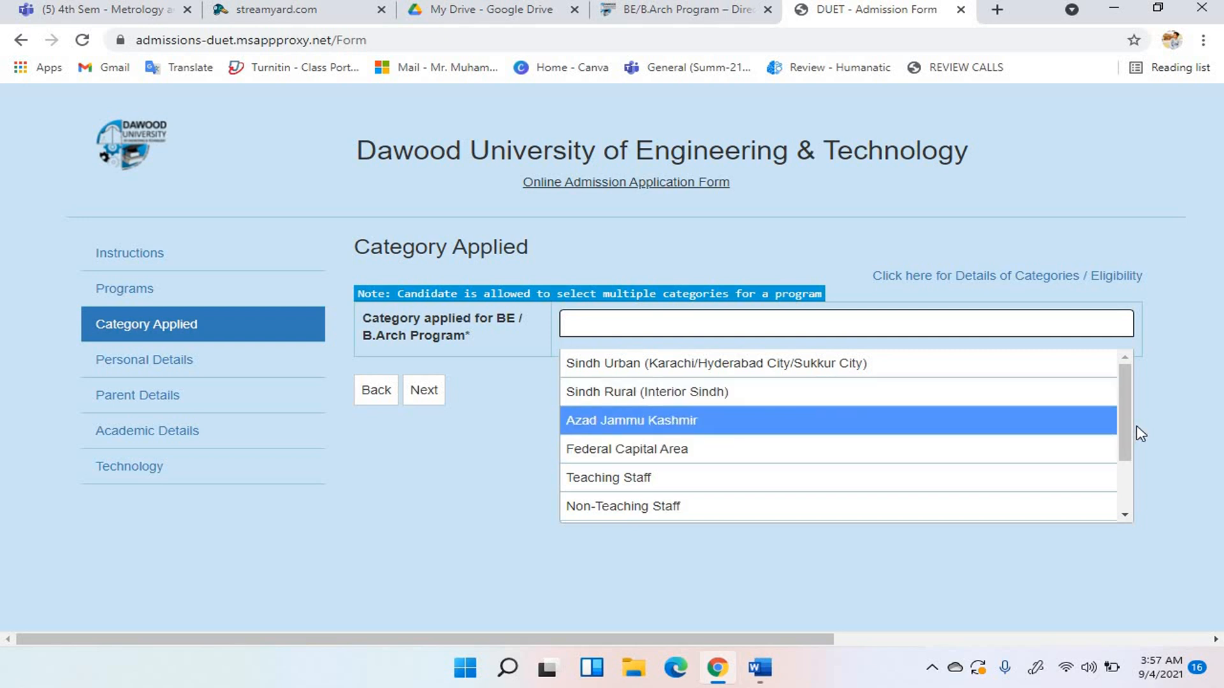
Try Sindh Urban and Professional Engineers, then settle on Sindh Rural (Interior Sindh) and Teaching Staff.
{"action": "left_click", "coordinate": [1139, 450]}
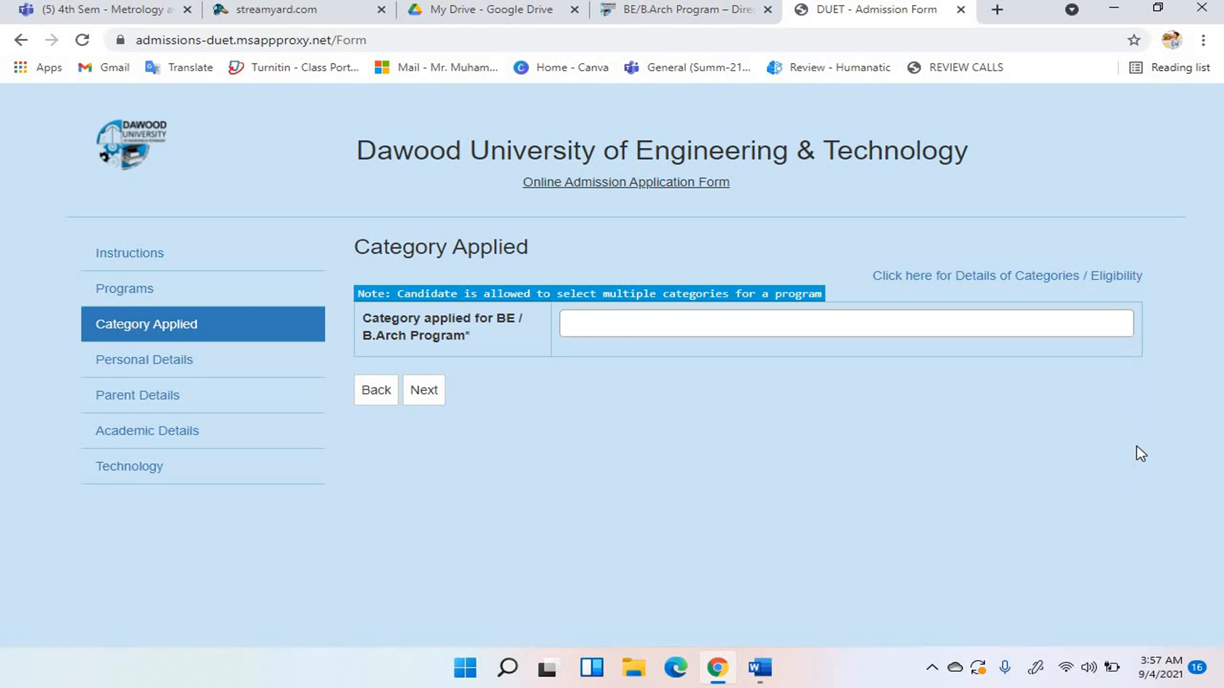
{"action": "left_click", "coordinate": [1090, 328]}
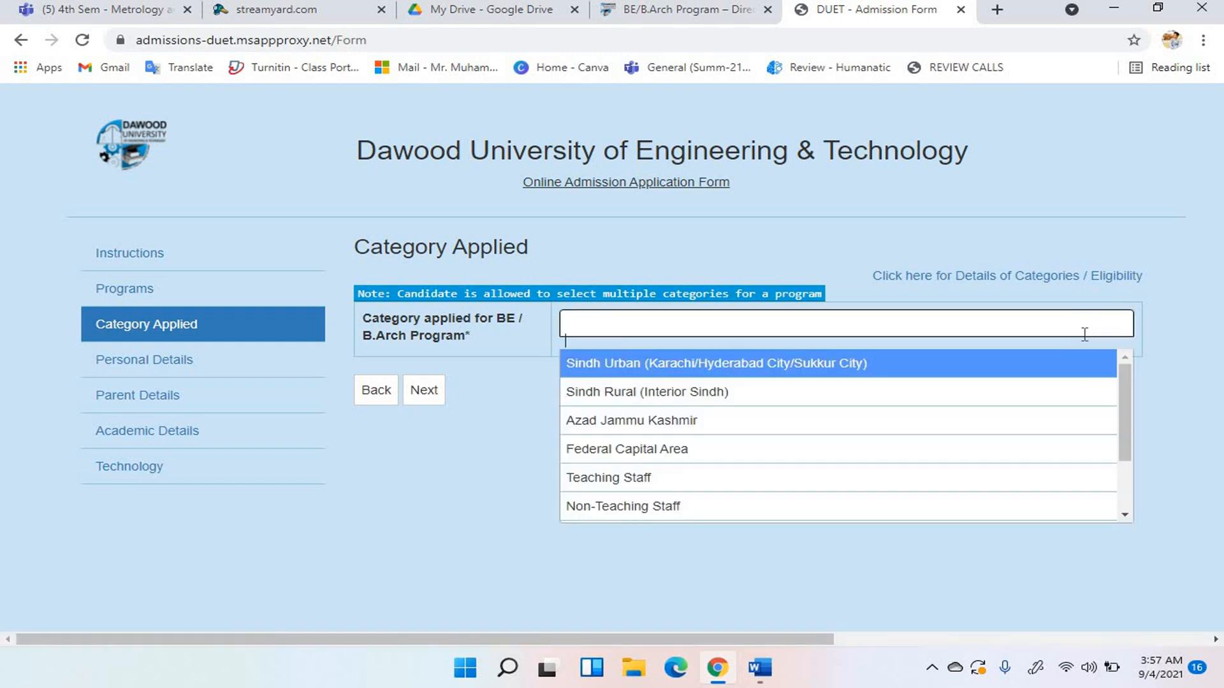
{"action": "left_click", "coordinate": [1069, 362]}
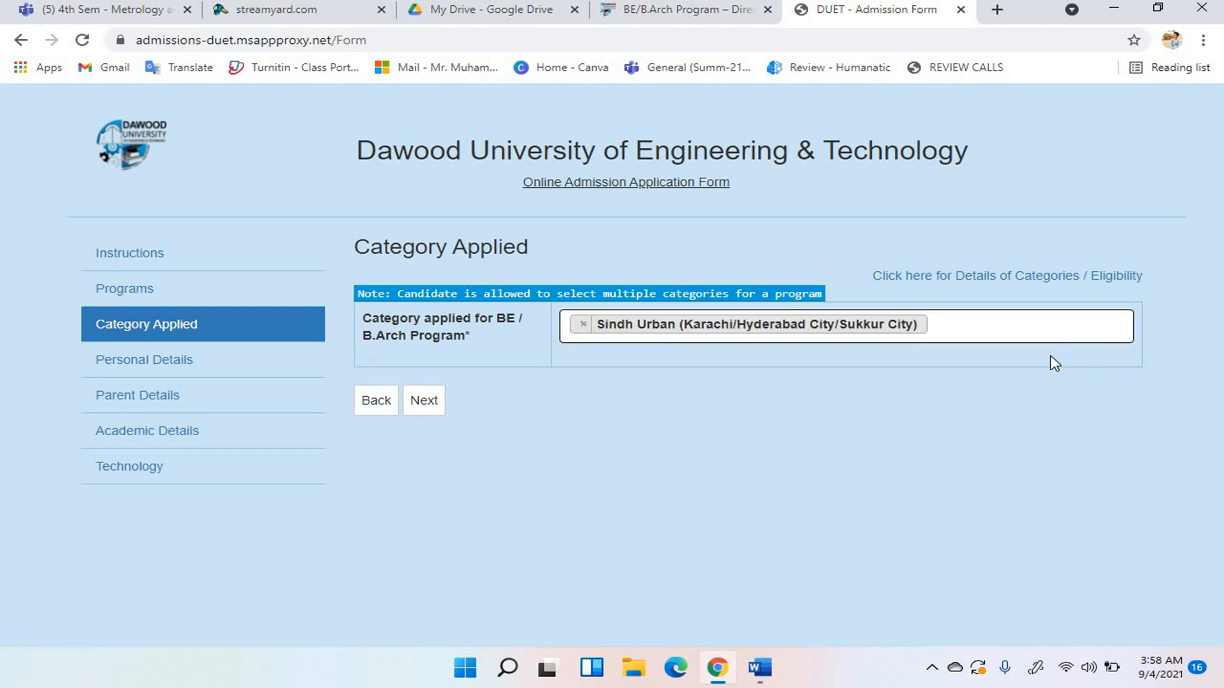
{"action": "left_click", "coordinate": [917, 362]}
{"action": "left_click", "coordinate": [917, 361]}
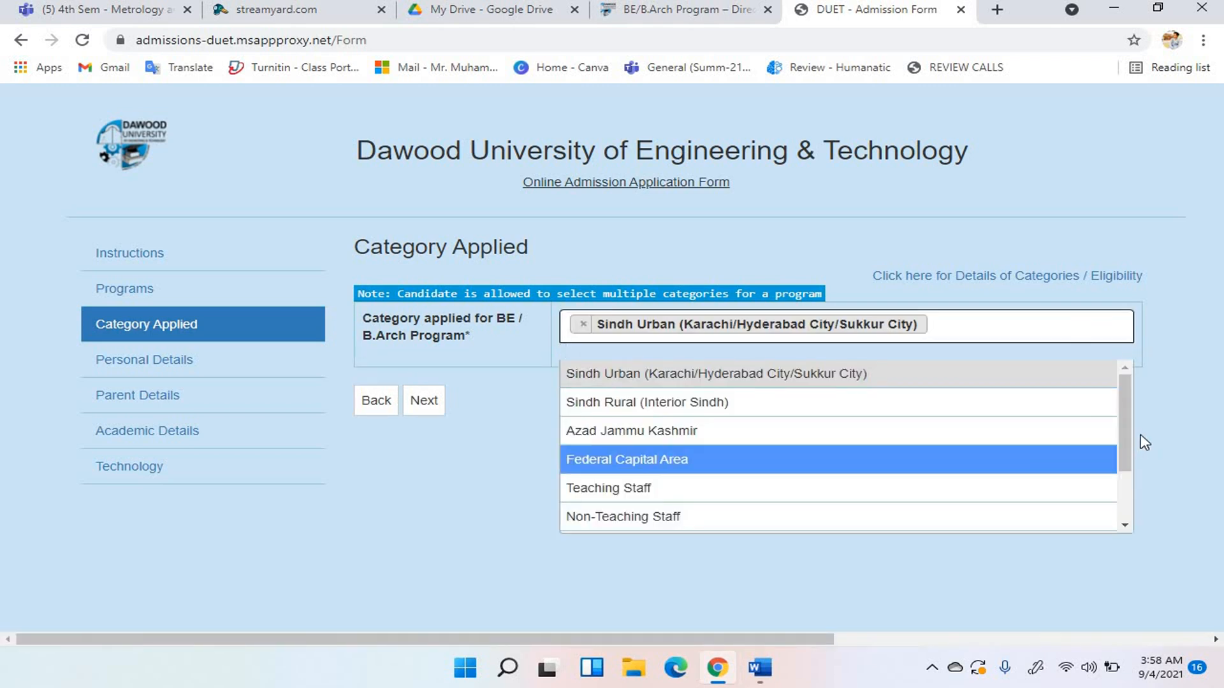
{"action": "scroll", "coordinate": [1125, 446], "scroll_direction": "down", "scroll_amount": 1}
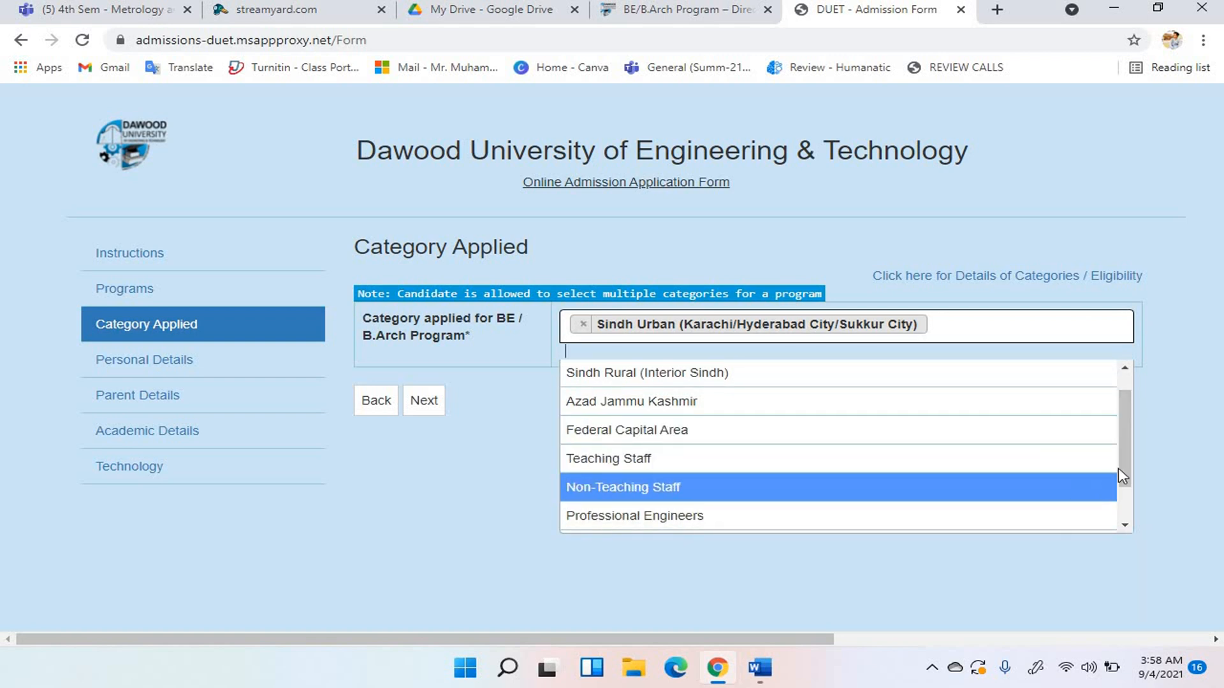
{"action": "scroll", "coordinate": [1129, 482], "scroll_direction": "down", "scroll_amount": 1}
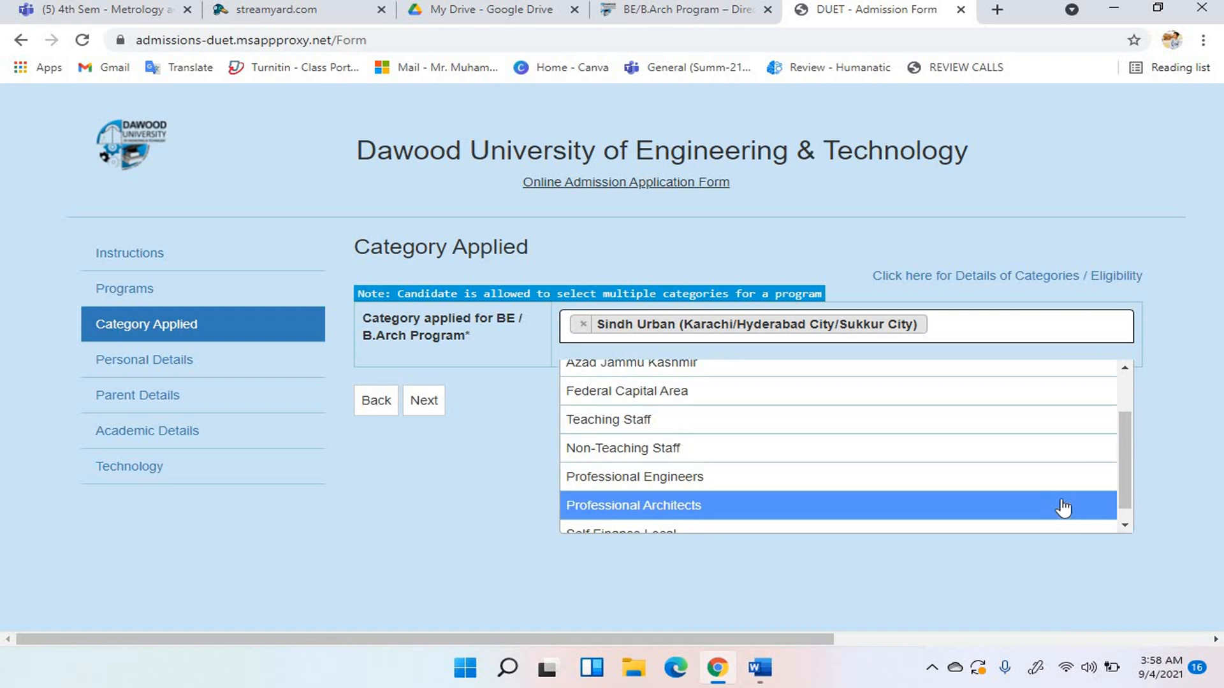
{"action": "scroll", "coordinate": [1121, 496], "scroll_direction": "down", "scroll_amount": 1}
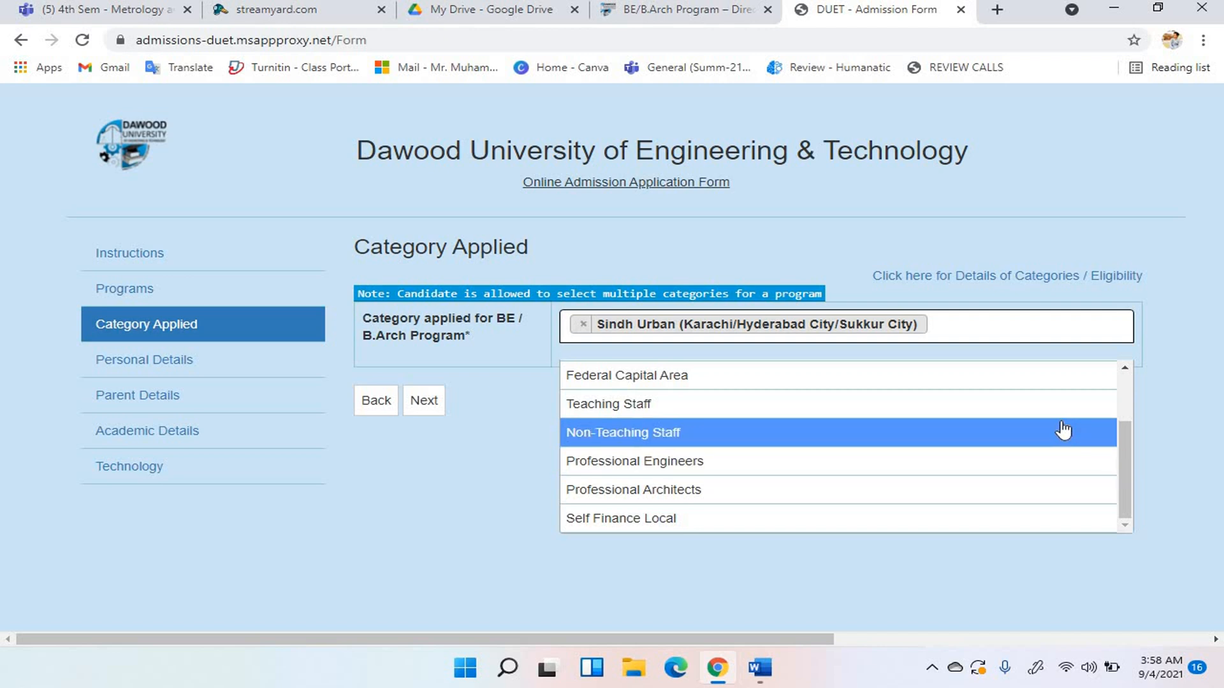
{"action": "left_click", "coordinate": [1065, 462]}
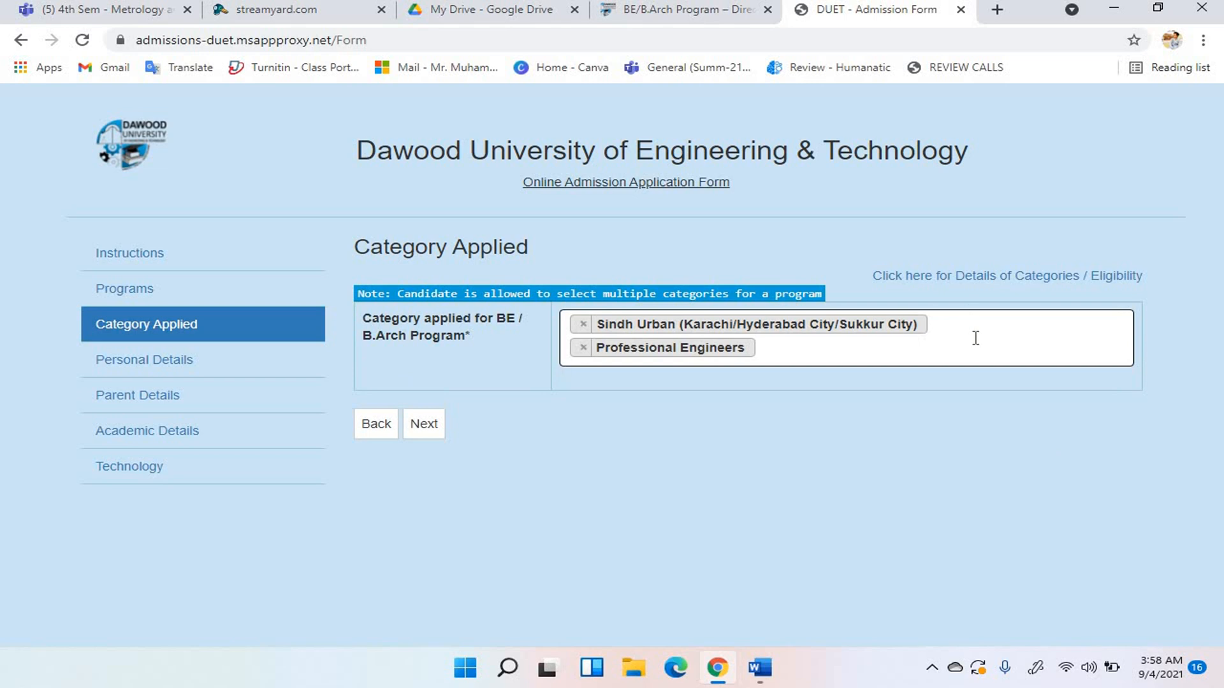
{"action": "left_click", "coordinate": [582, 348]}
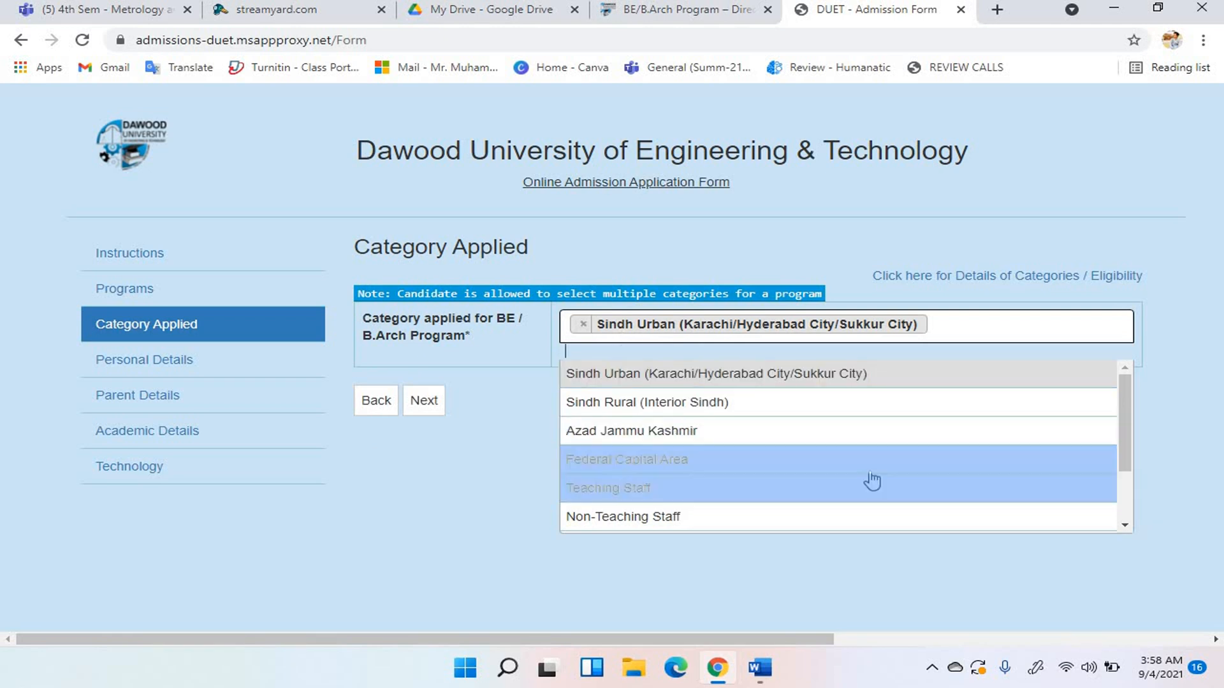
{"action": "left_click", "coordinate": [1079, 410]}
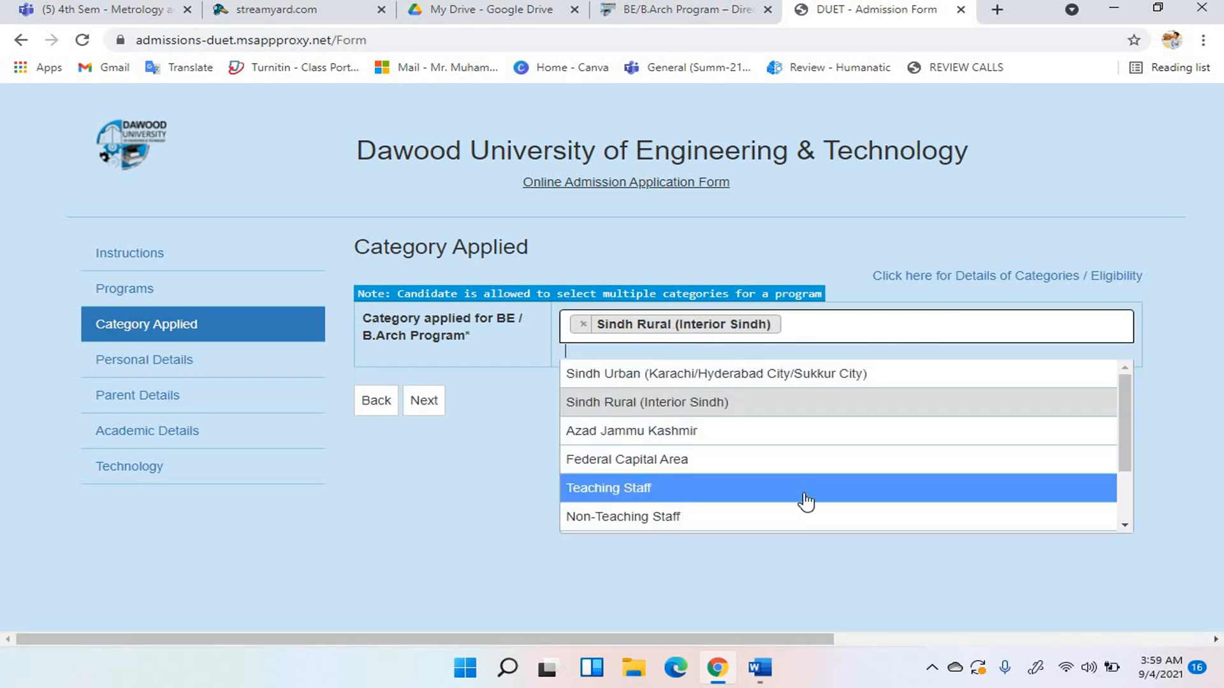
{"action": "left_click", "coordinate": [806, 499]}
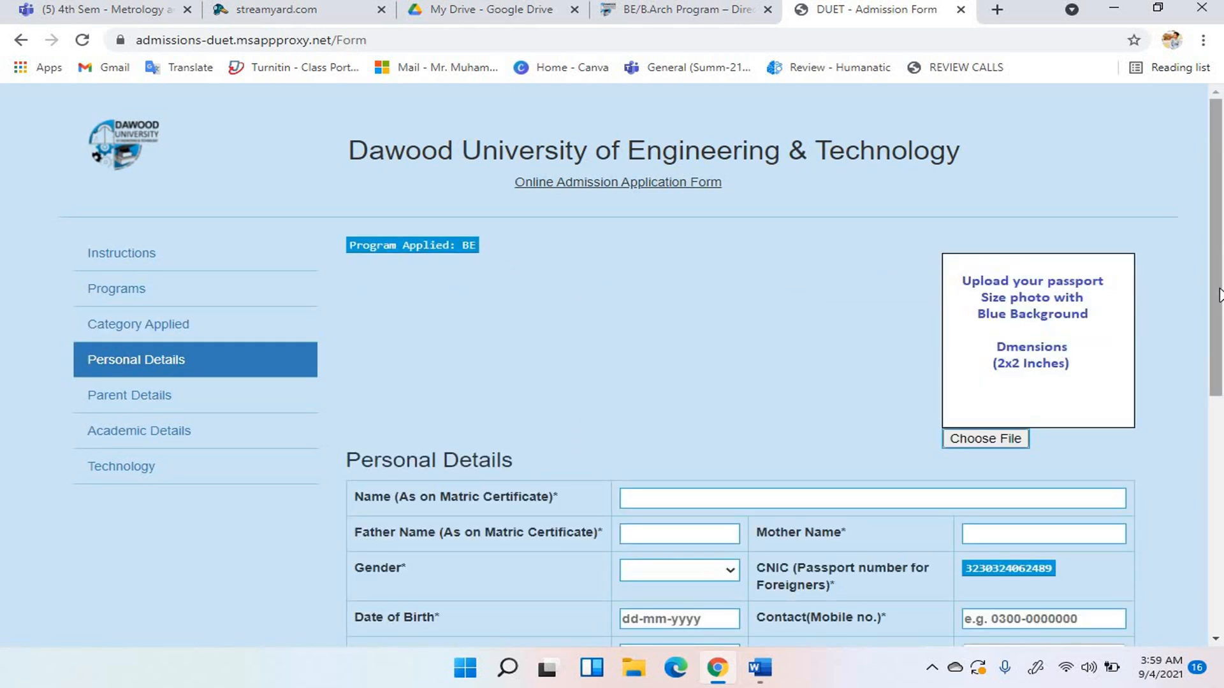
Set both the city and the Domicile District to Mirpur Khas.
{"action": "mouse_move", "coordinate": [1219, 294]}
{"action": "left_mouse_down"}
{"action": "mouse_move", "coordinate": [1222, 556]}
{"action": "mouse_move", "coordinate": [1220, 290]}
{"action": "left_mouse_up"}
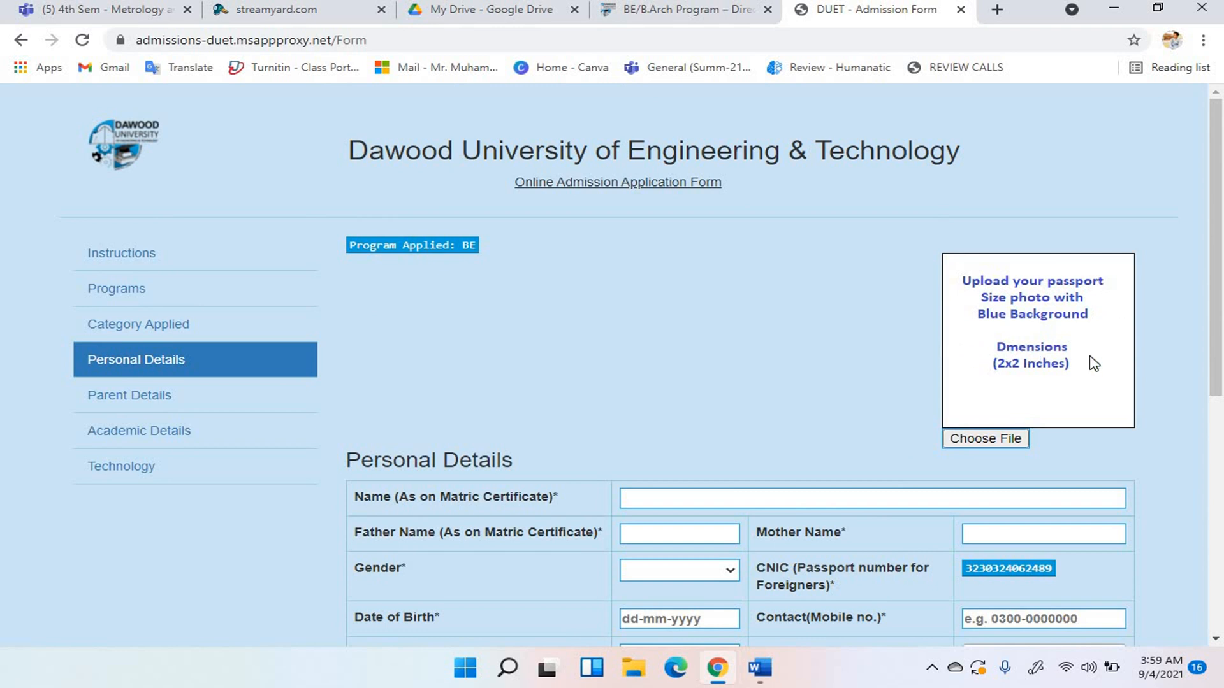
{"action": "left_click_drag", "start_coordinate": [1220, 382], "coordinate": [1220, 489]}
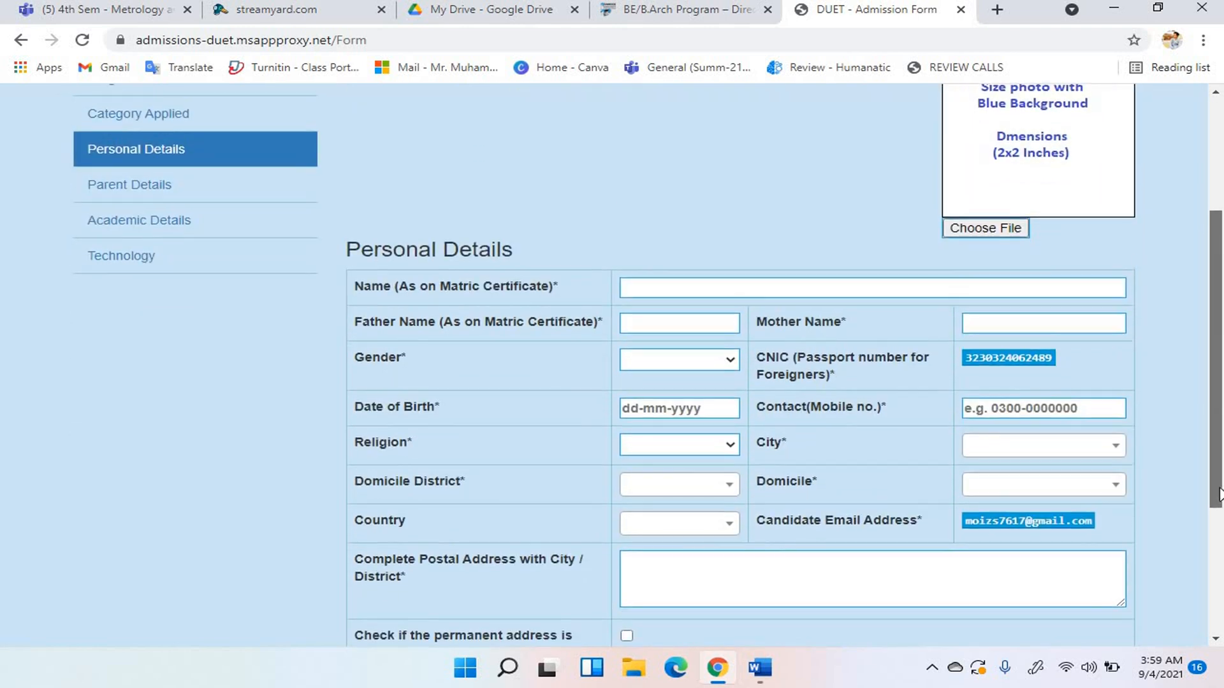
{"action": "left_click", "coordinate": [1115, 449]}
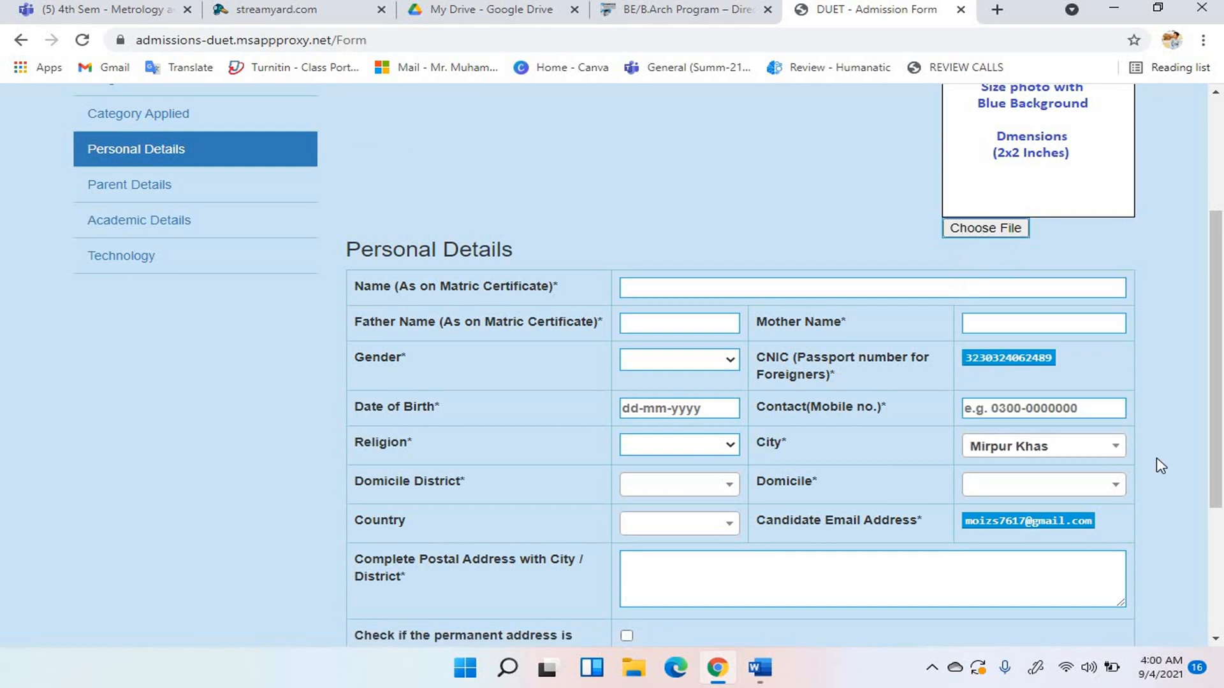
{"action": "left_click", "coordinate": [1112, 452]}
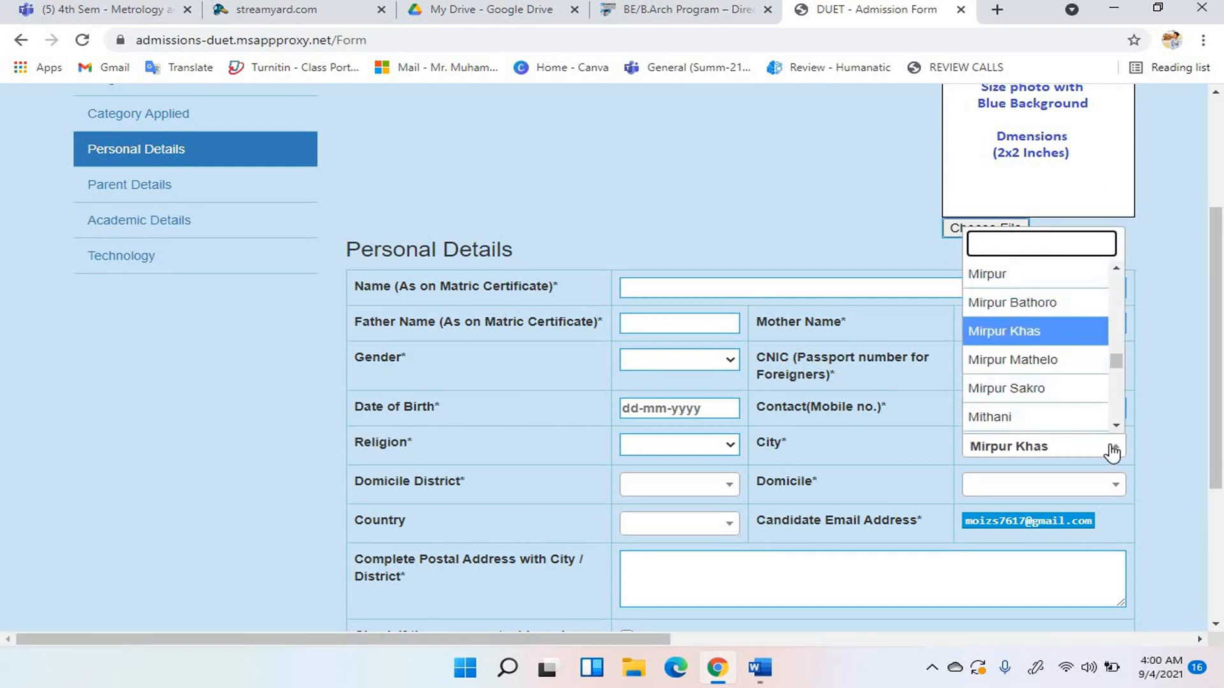
{"action": "left_click", "coordinate": [1045, 330]}
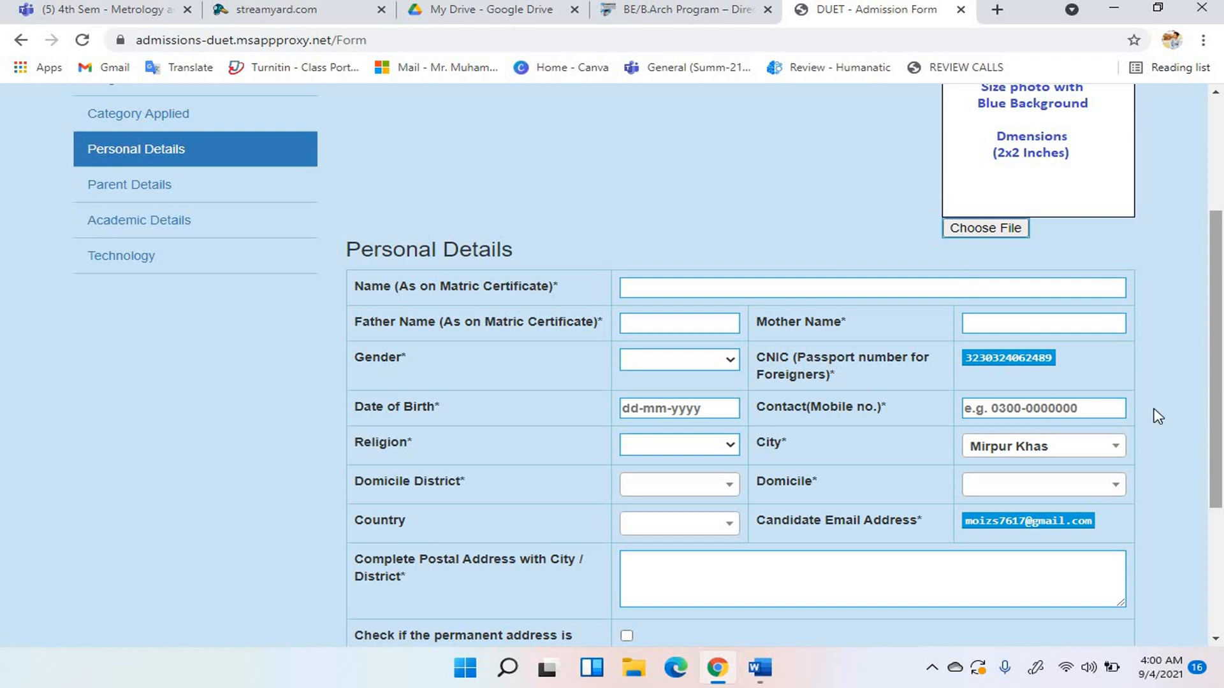
{"action": "left_click", "coordinate": [722, 491]}
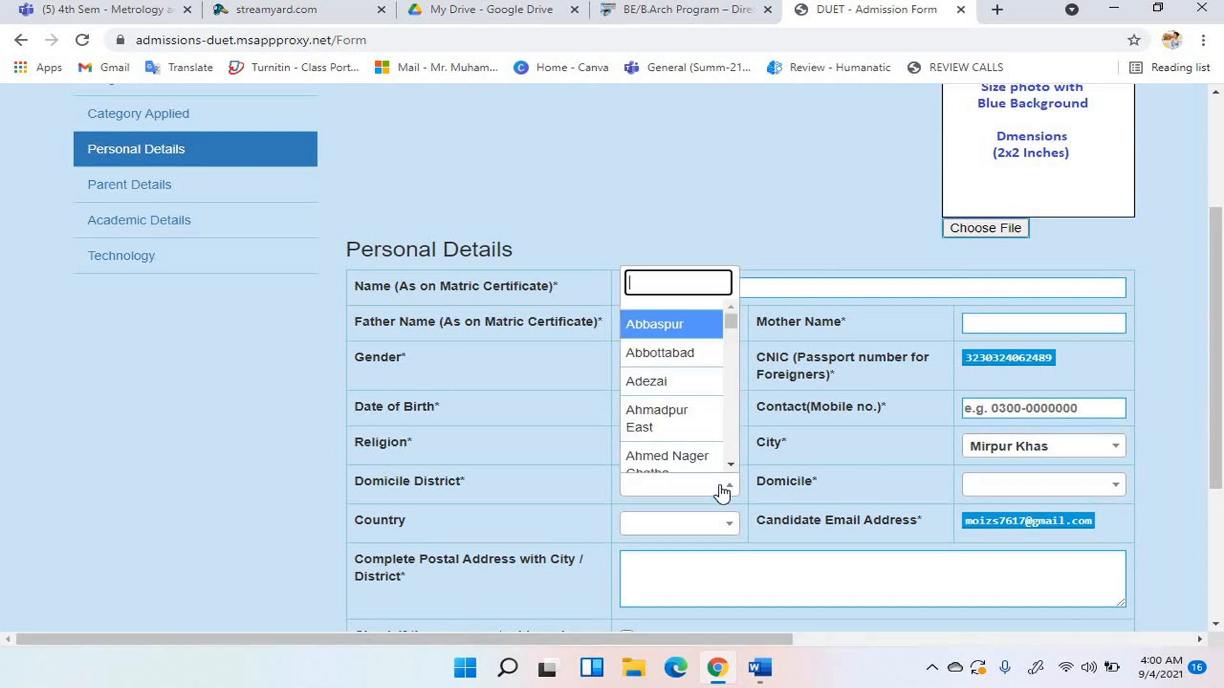
{"action": "type", "text": "MIRP"}
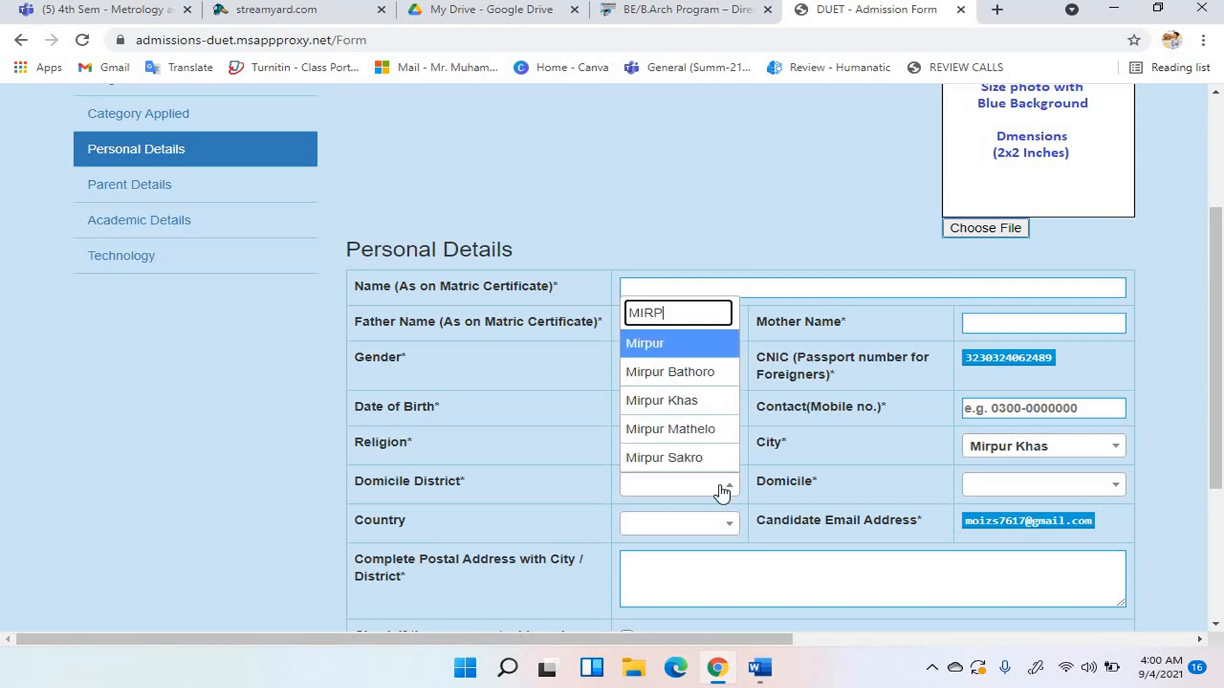
{"action": "left_click", "coordinate": [677, 401]}
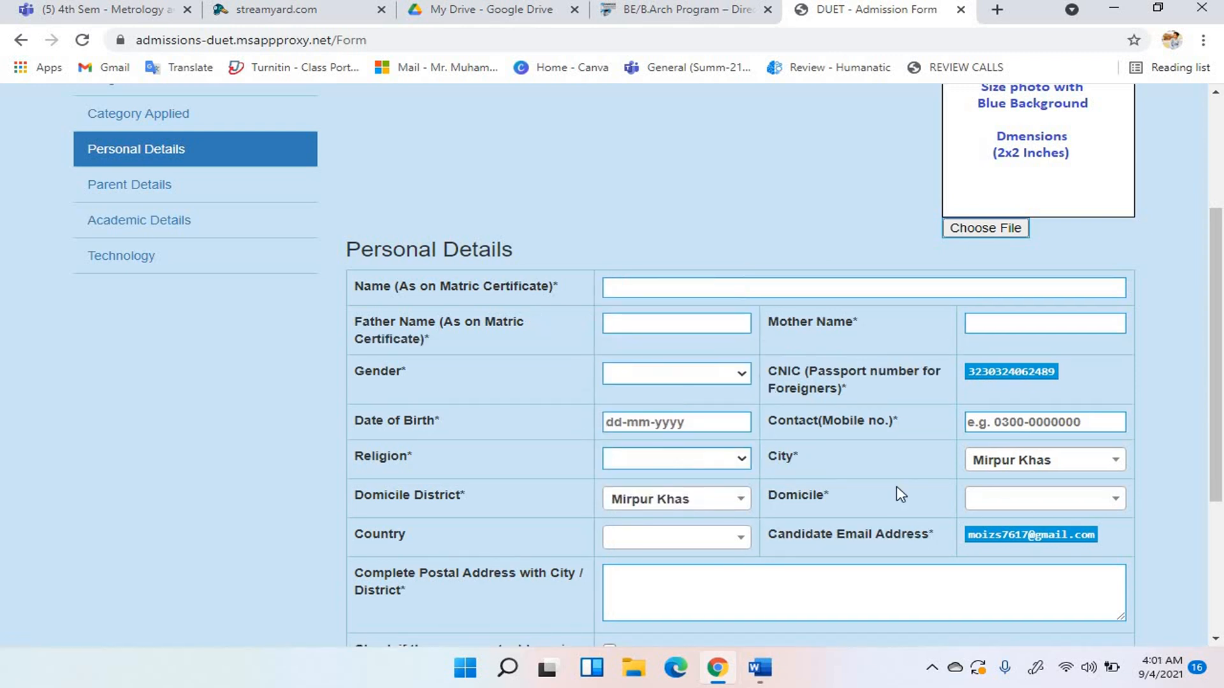
Choose Sindh Rural (Interior Sindh) as domicile and Pakistan as country, then continue.
{"action": "left_click", "coordinate": [973, 508]}
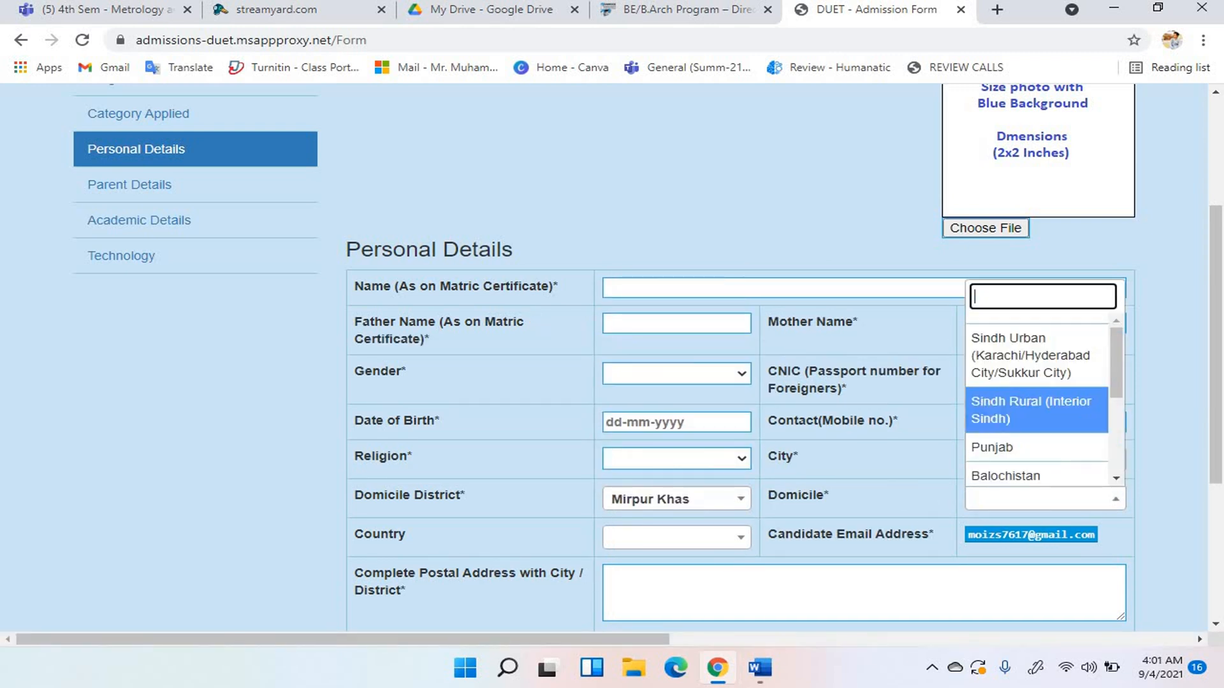
{"action": "left_click", "coordinate": [1021, 432]}
{"action": "left_click", "coordinate": [707, 612]}
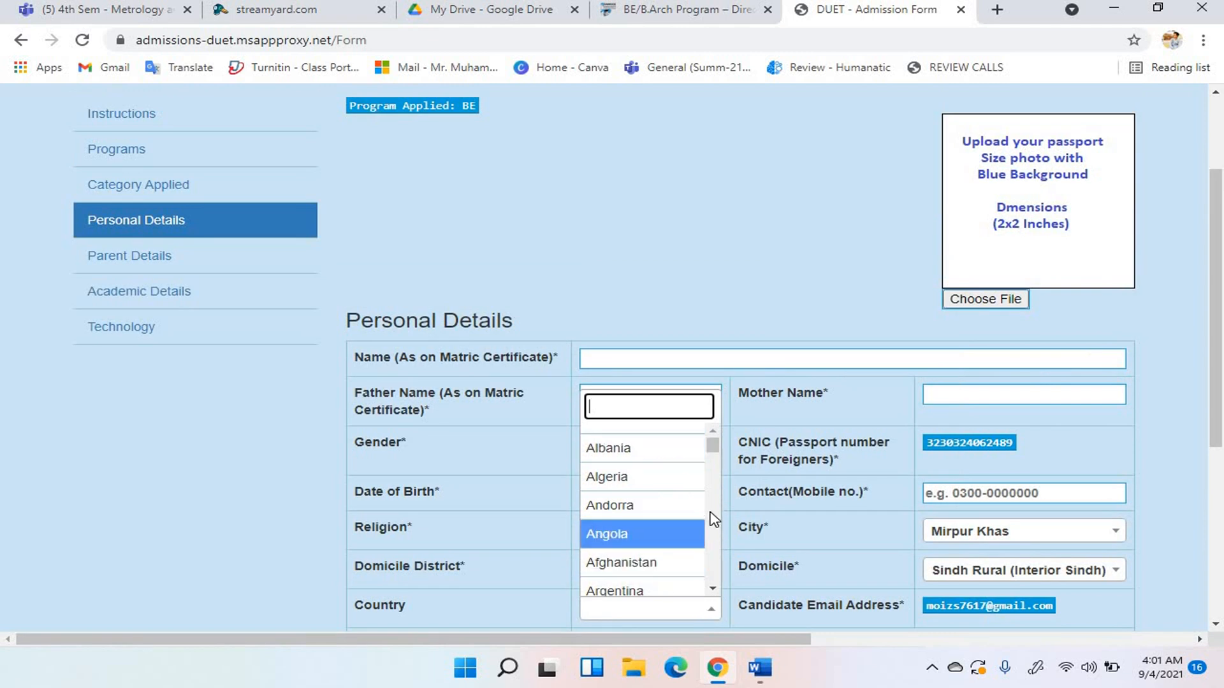
{"action": "scroll", "coordinate": [718, 538], "scroll_direction": "down", "scroll_amount": 1}
{"action": "scroll", "coordinate": [718, 539], "scroll_direction": "down", "scroll_amount": 6}
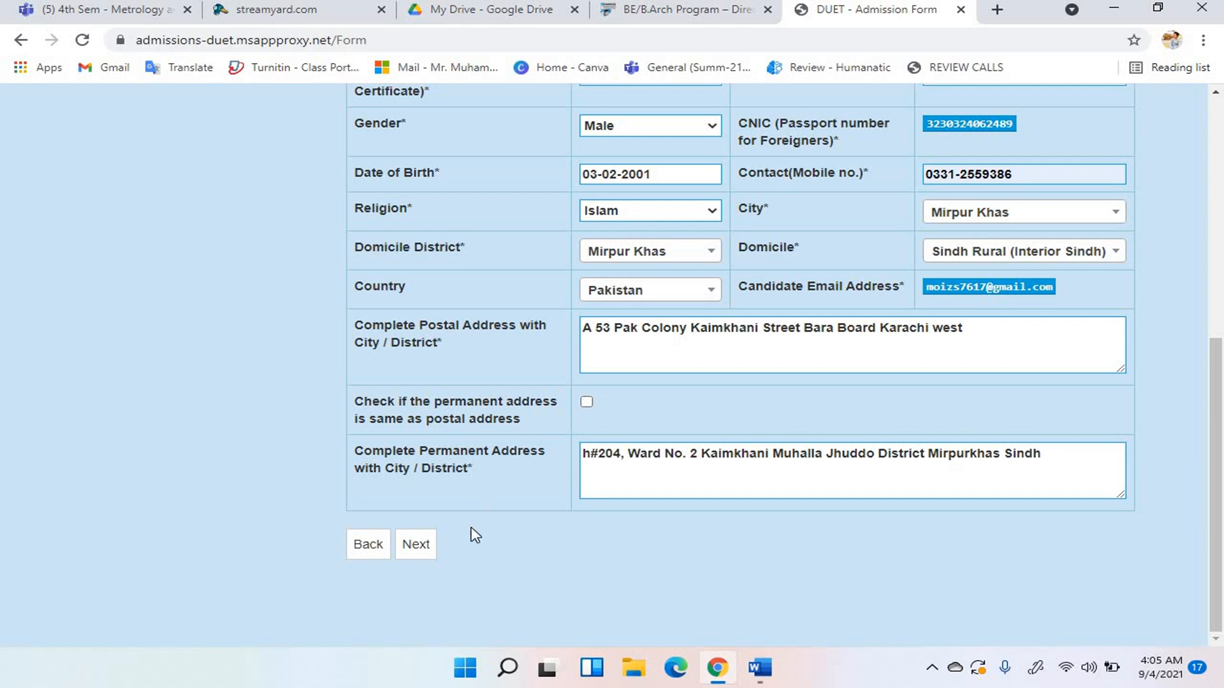
{"action": "left_click", "coordinate": [422, 546]}
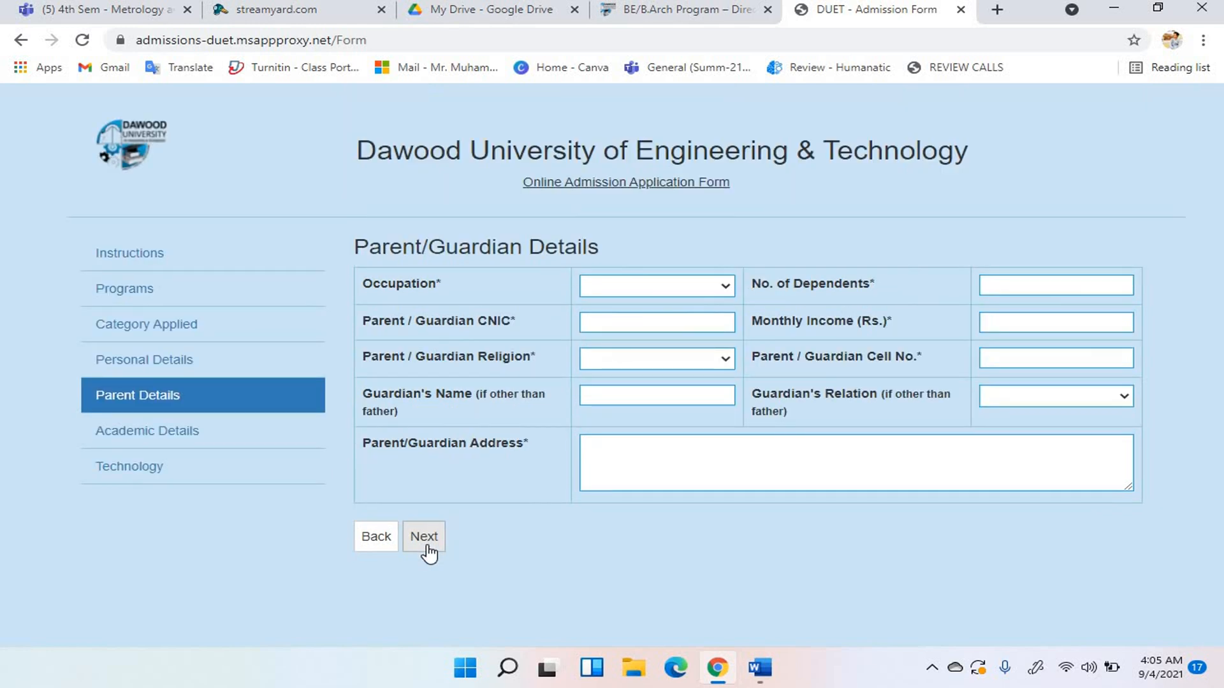
Set the parent's occupation to Private Service, dependents to 5, and enter the parent's CNIC.
{"action": "left_click", "coordinate": [725, 286]}
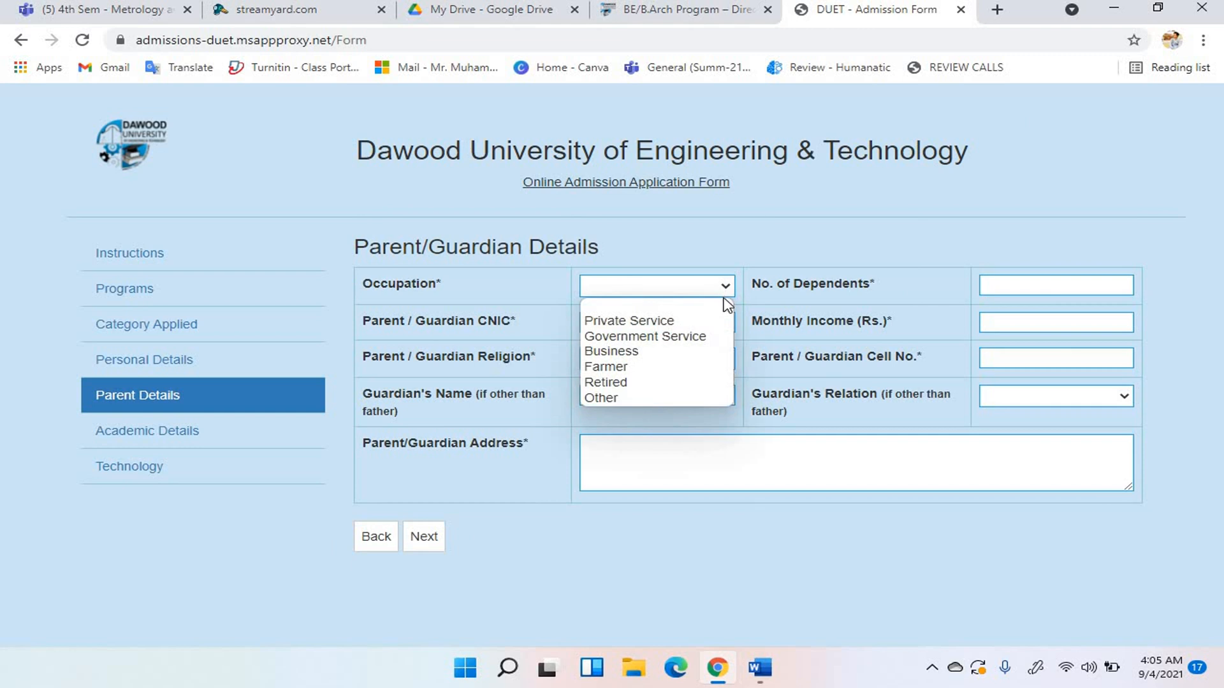
{"action": "left_click", "coordinate": [698, 318]}
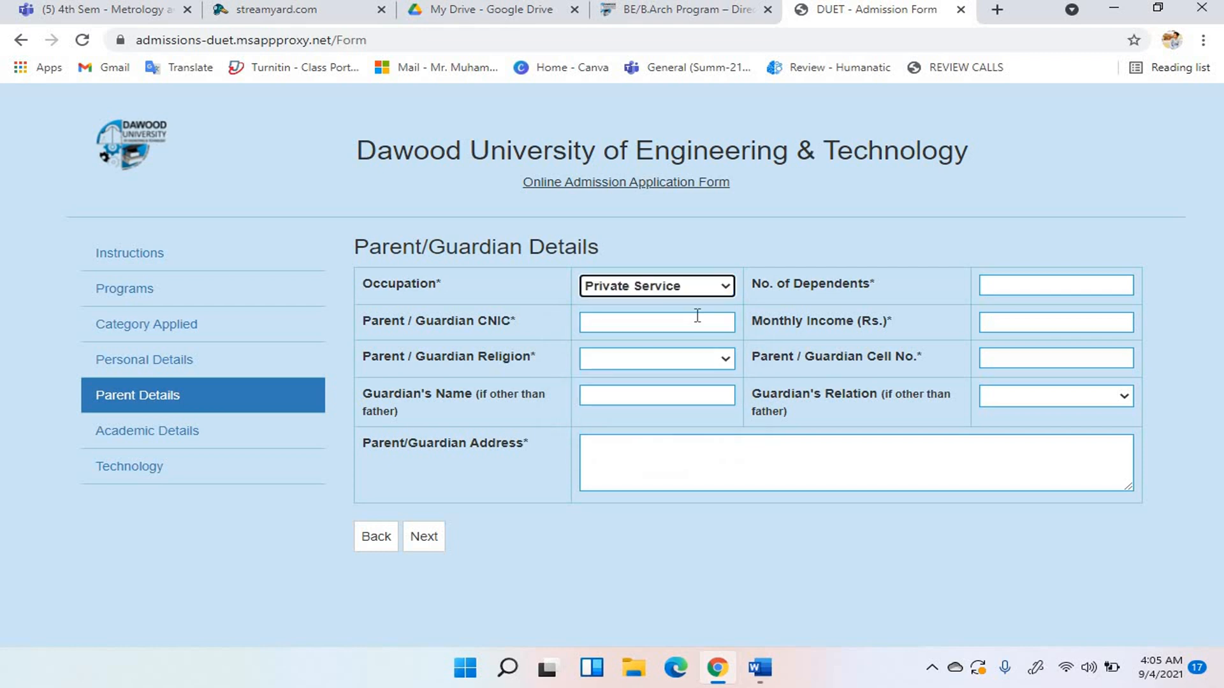
{"action": "left_click", "coordinate": [1024, 287]}
{"action": "type", "text": "5"}
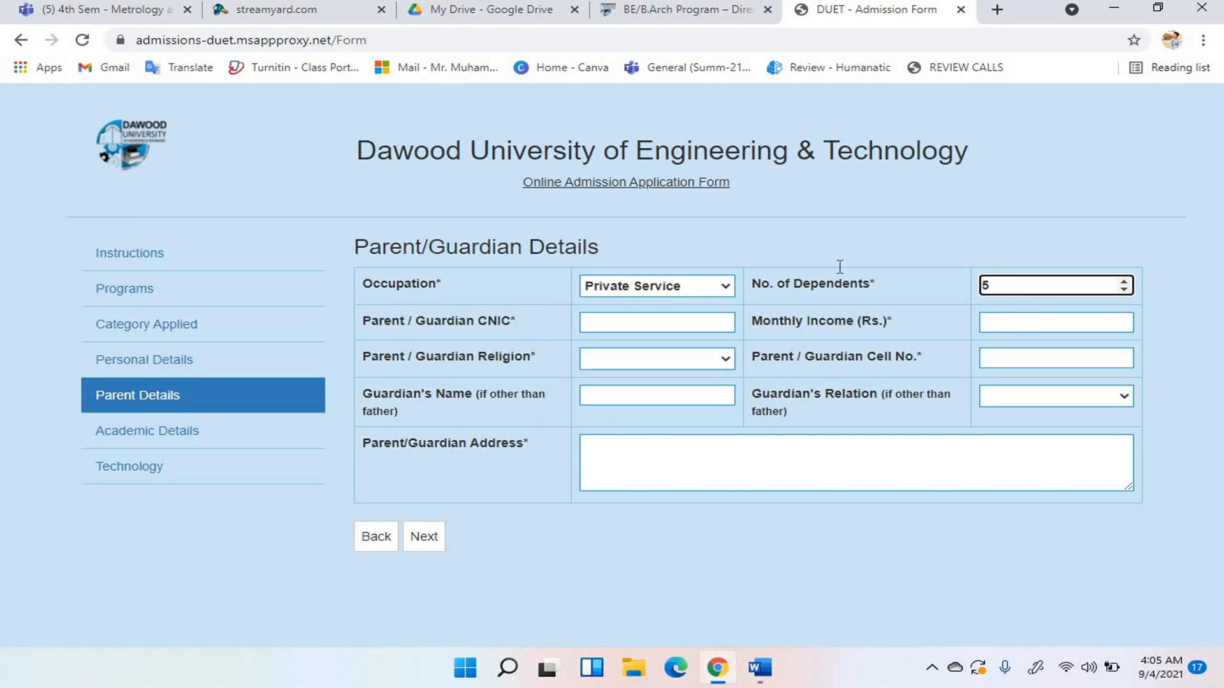
{"action": "left_click", "coordinate": [706, 318]}
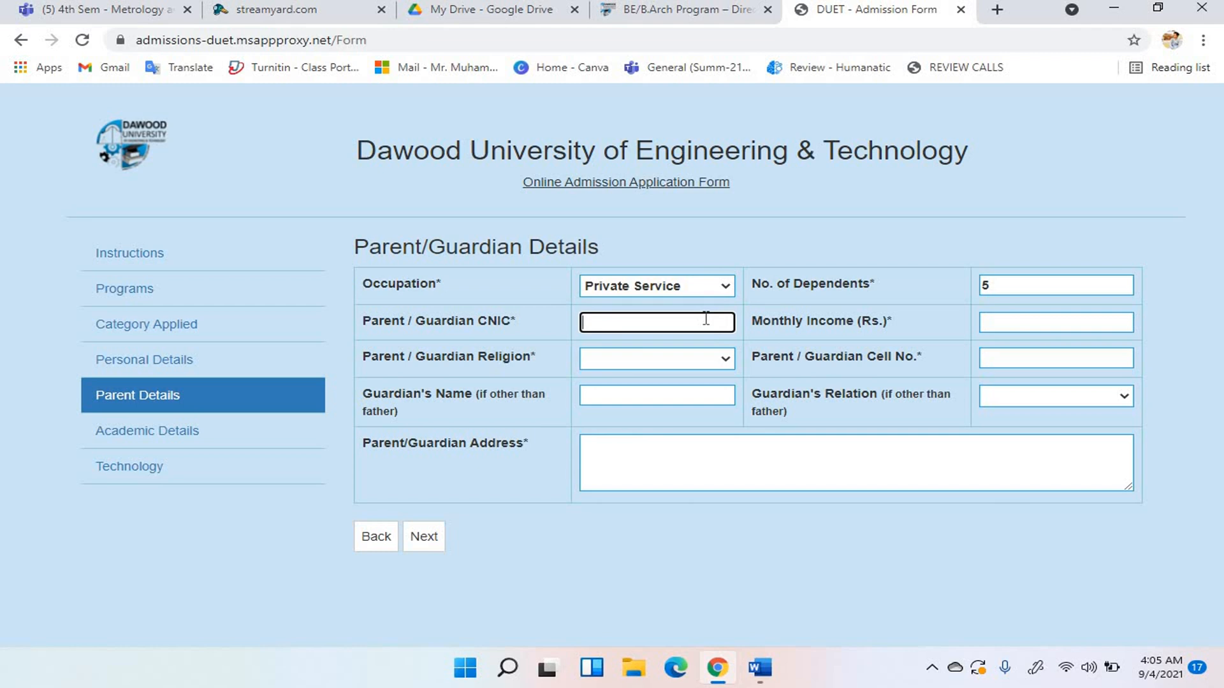
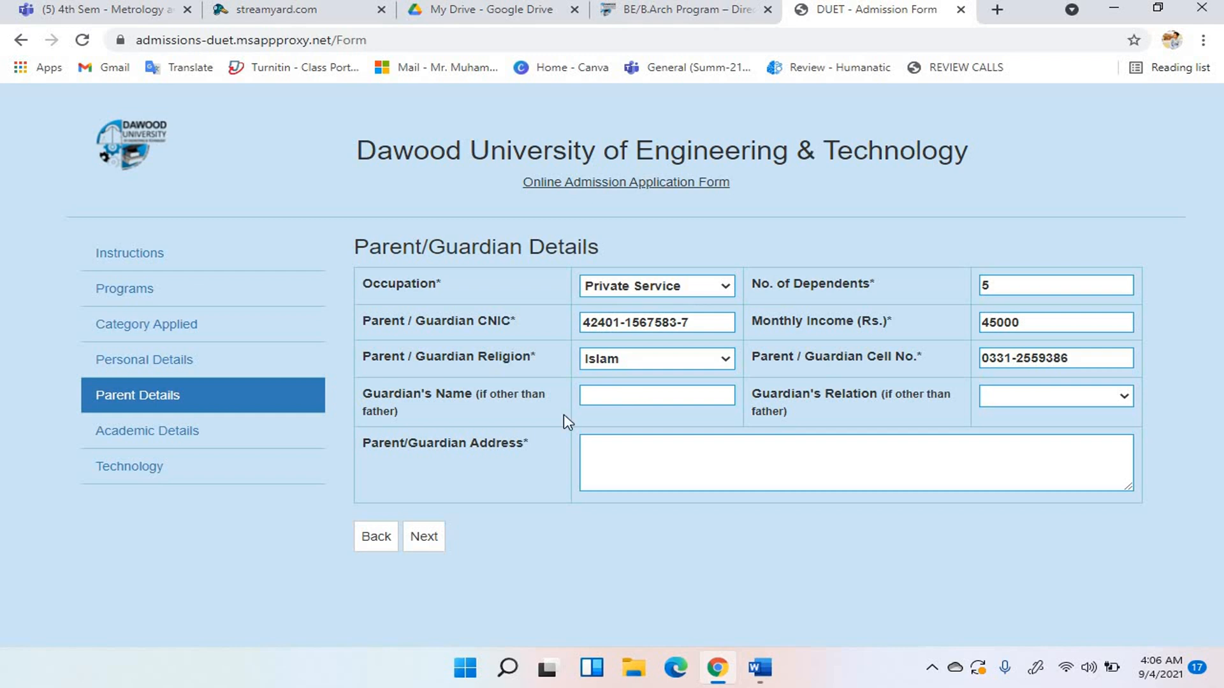
Fill in the guardian's name and paste the parent's address, then continue to Academic Details.
{"action": "left_click", "coordinate": [621, 397]}
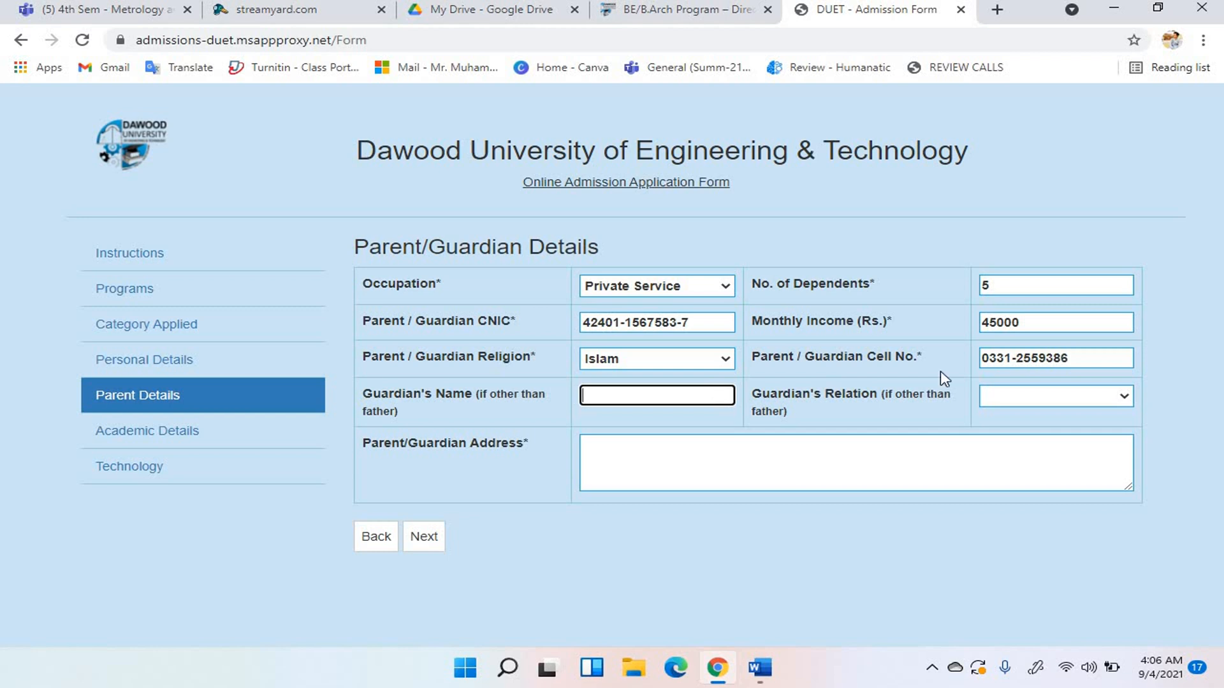
{"action": "left_click", "coordinate": [1000, 403]}
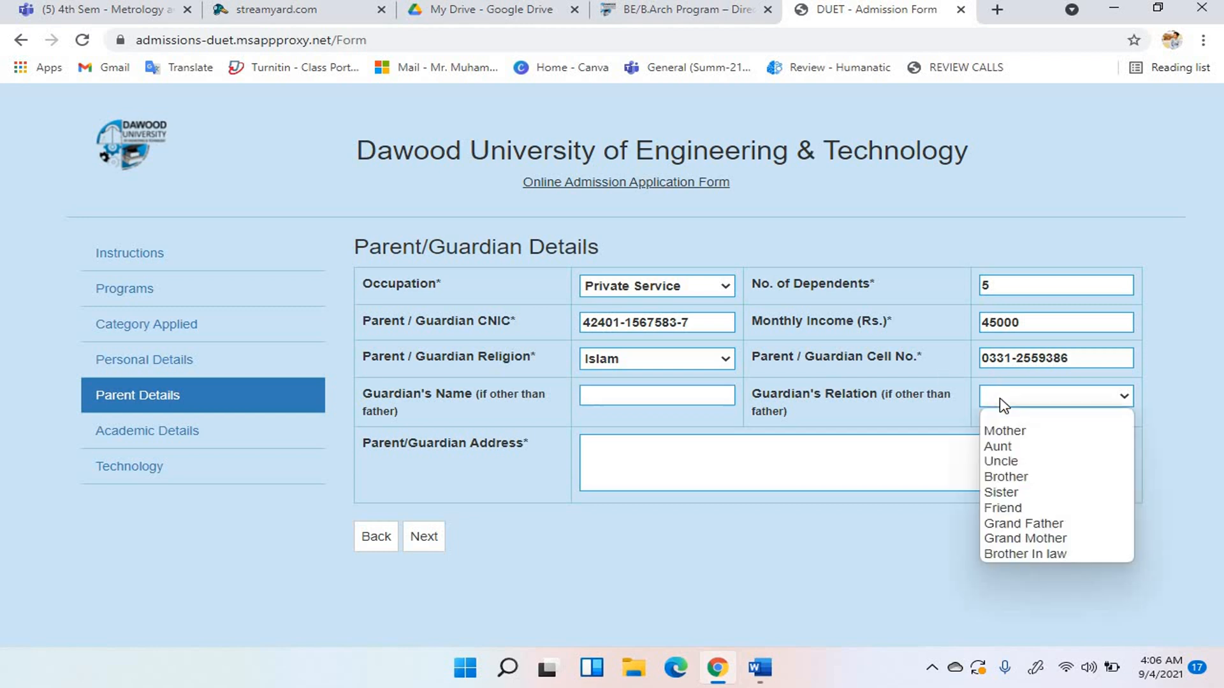
{"action": "left_click", "coordinate": [813, 553]}
{"action": "left_click", "coordinate": [819, 479]}
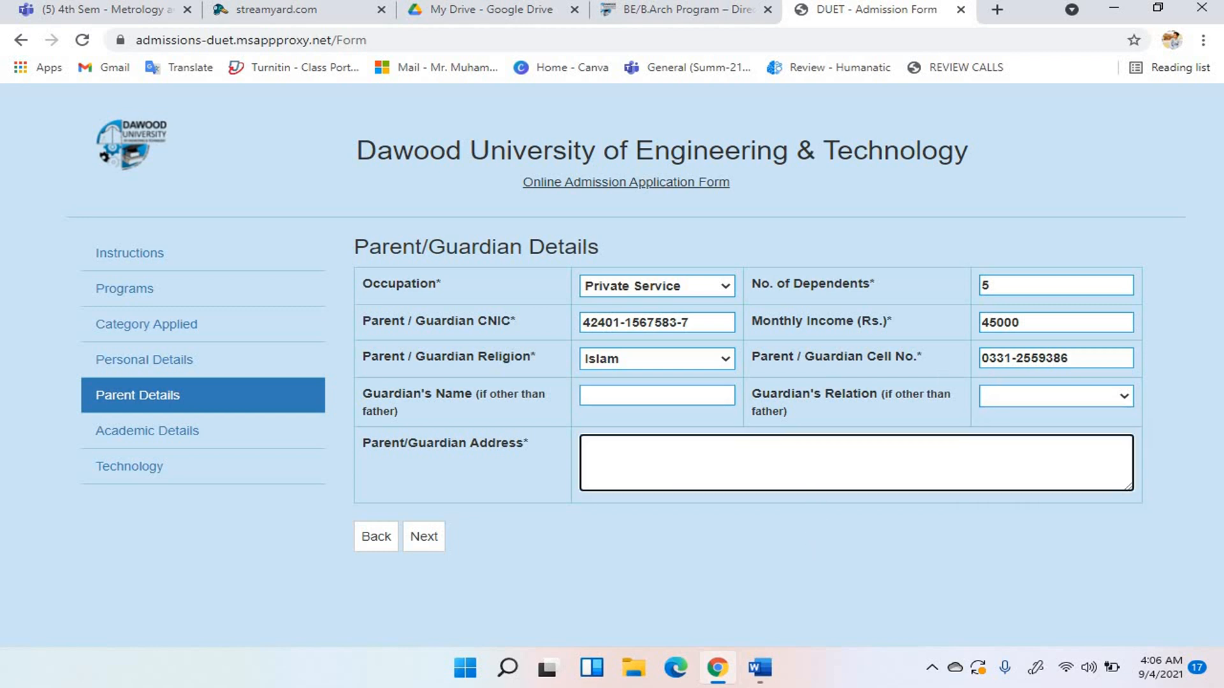
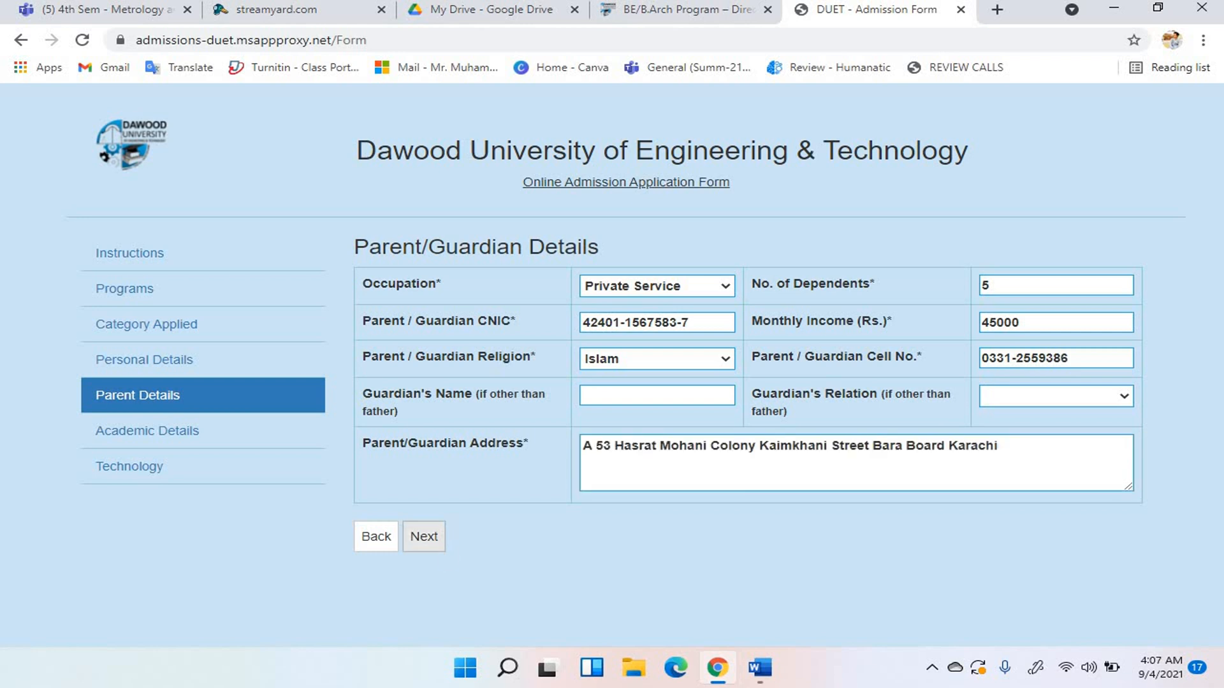
{"action": "left_click", "coordinate": [431, 547]}
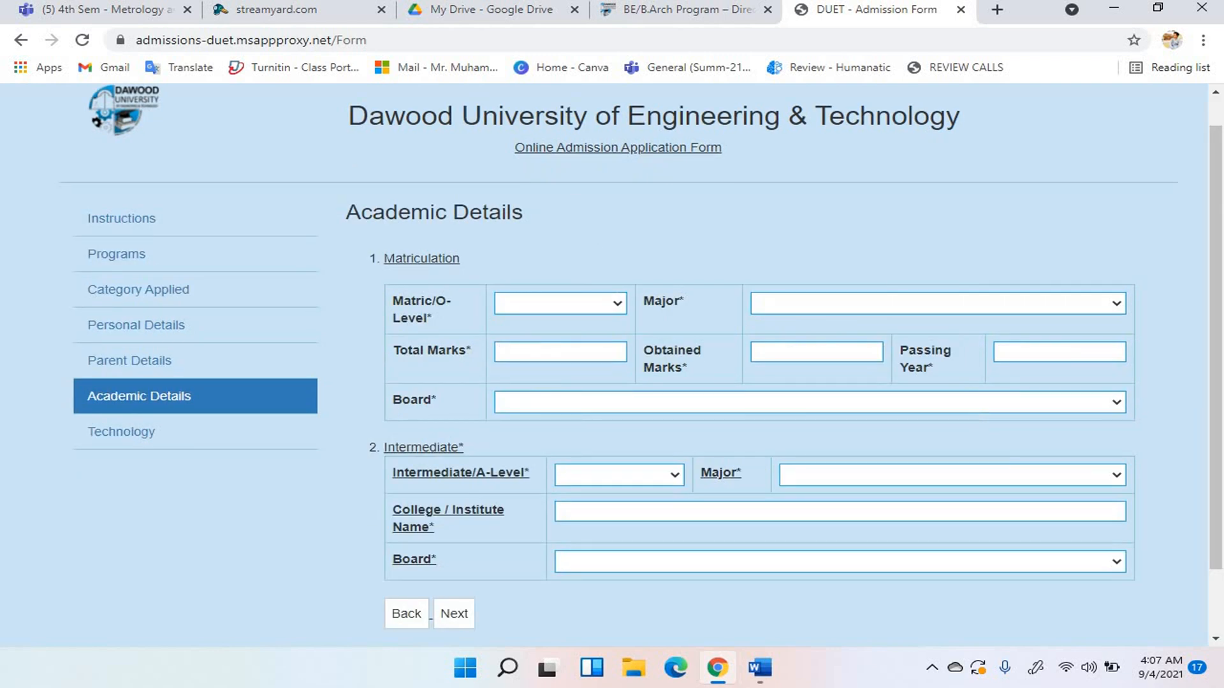
Select Matric as the secondary qualification with Computer Science as its major.
{"action": "left_click", "coordinate": [613, 302]}
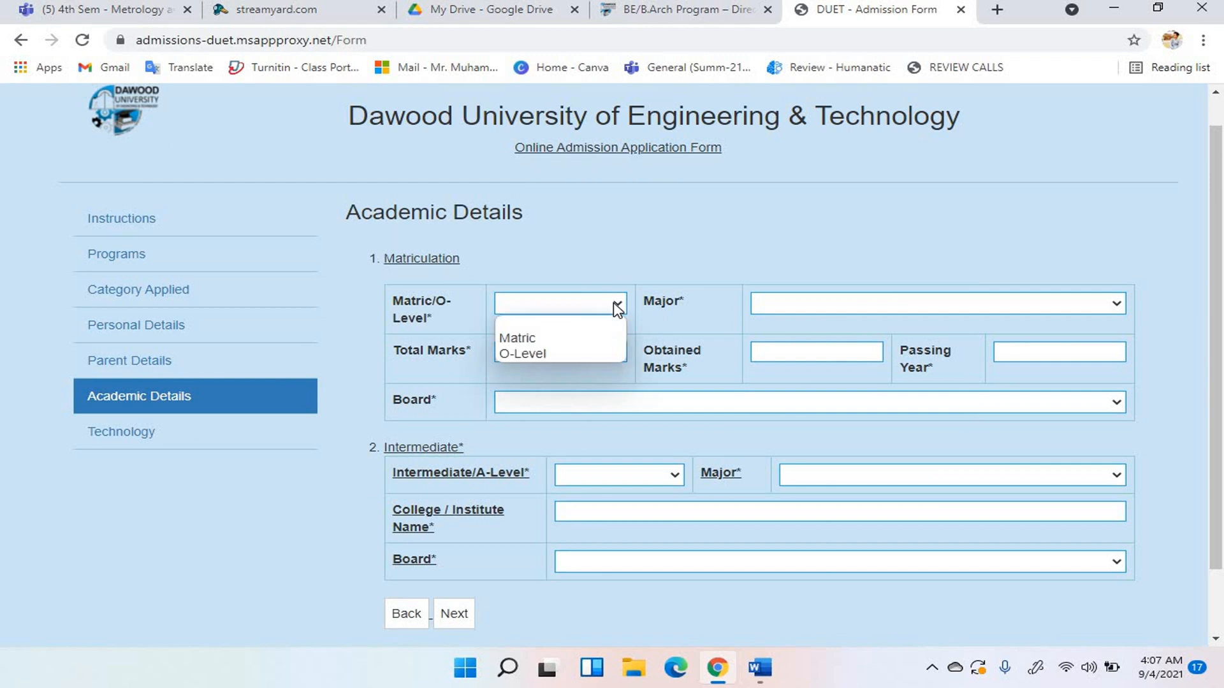
{"action": "left_click", "coordinate": [607, 340]}
{"action": "left_click", "coordinate": [808, 305]}
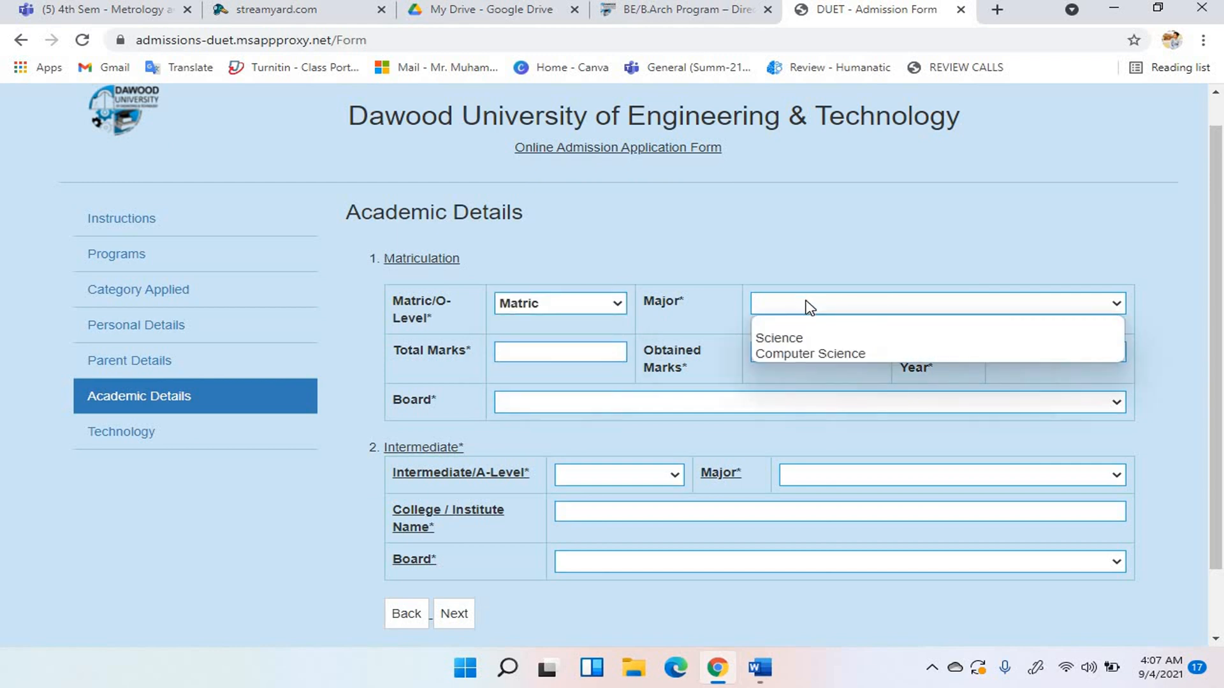
{"action": "left_click", "coordinate": [822, 352]}
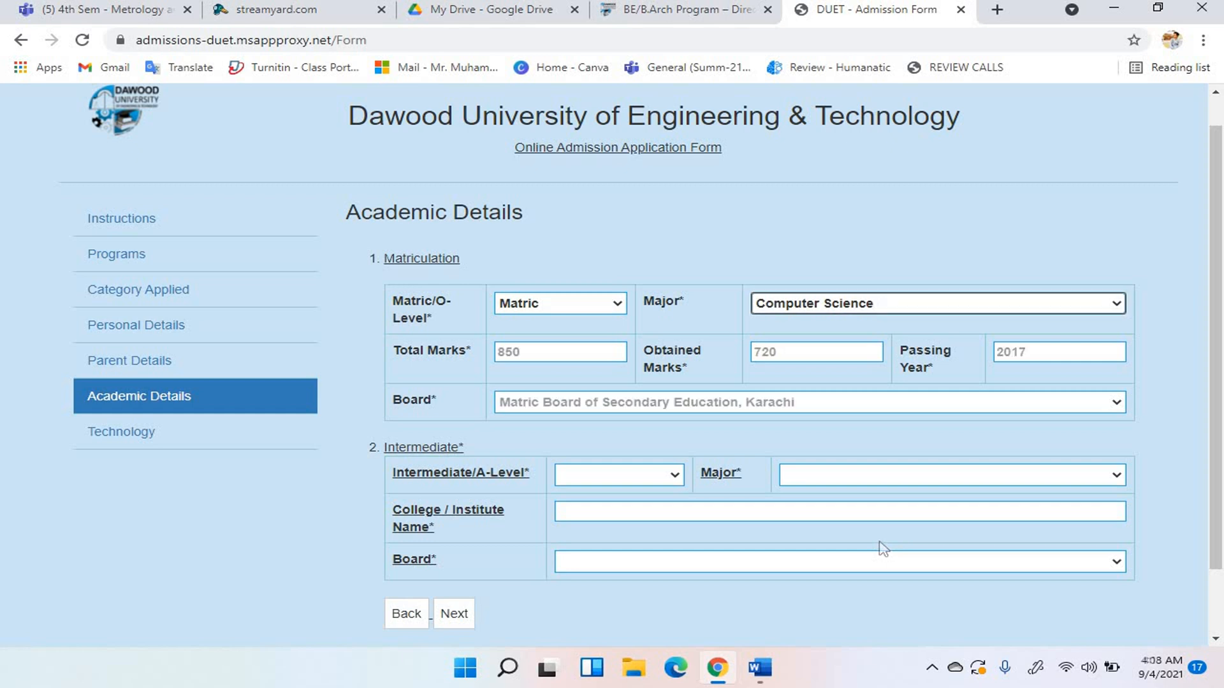
Select Intermediate with a Pre-Engineering major and start the college name.
{"action": "left_click", "coordinate": [674, 477]}
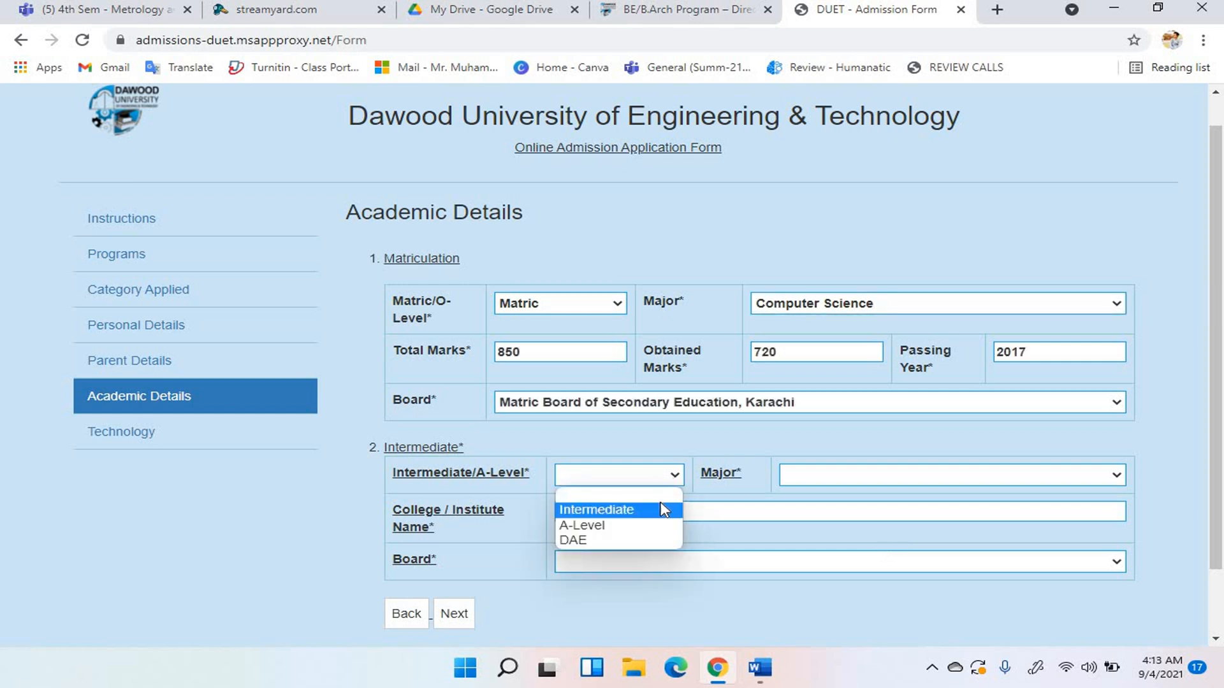
{"action": "left_click", "coordinate": [667, 510]}
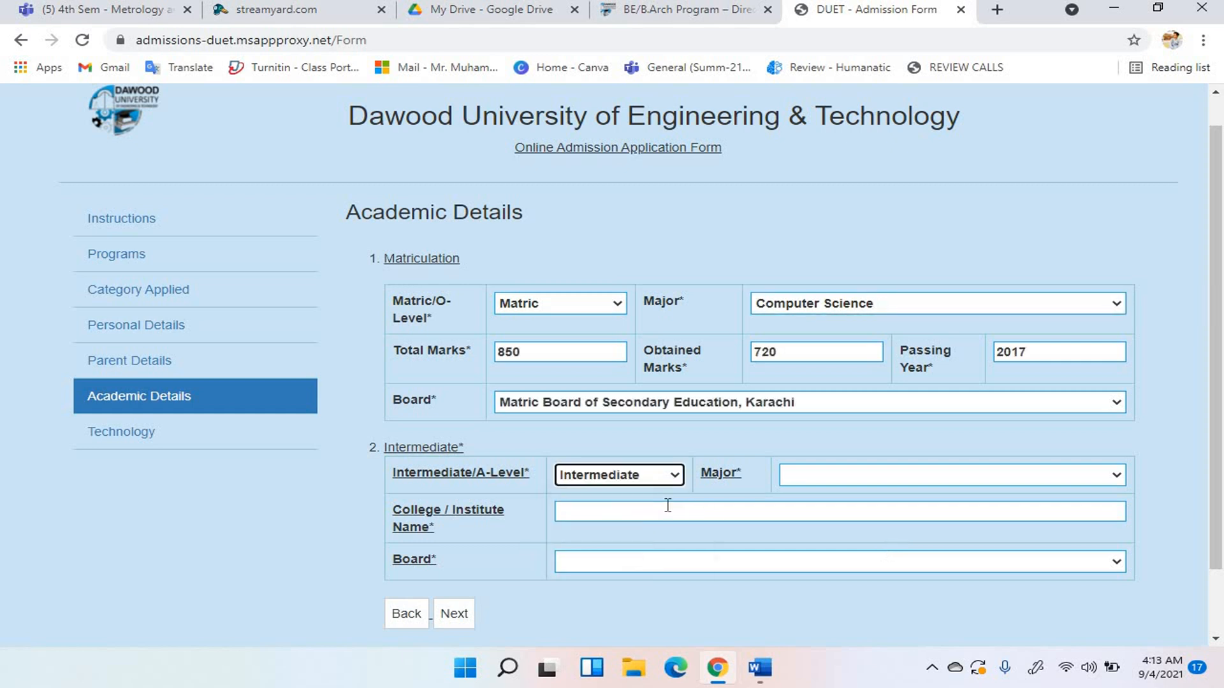
{"action": "left_click", "coordinate": [814, 483]}
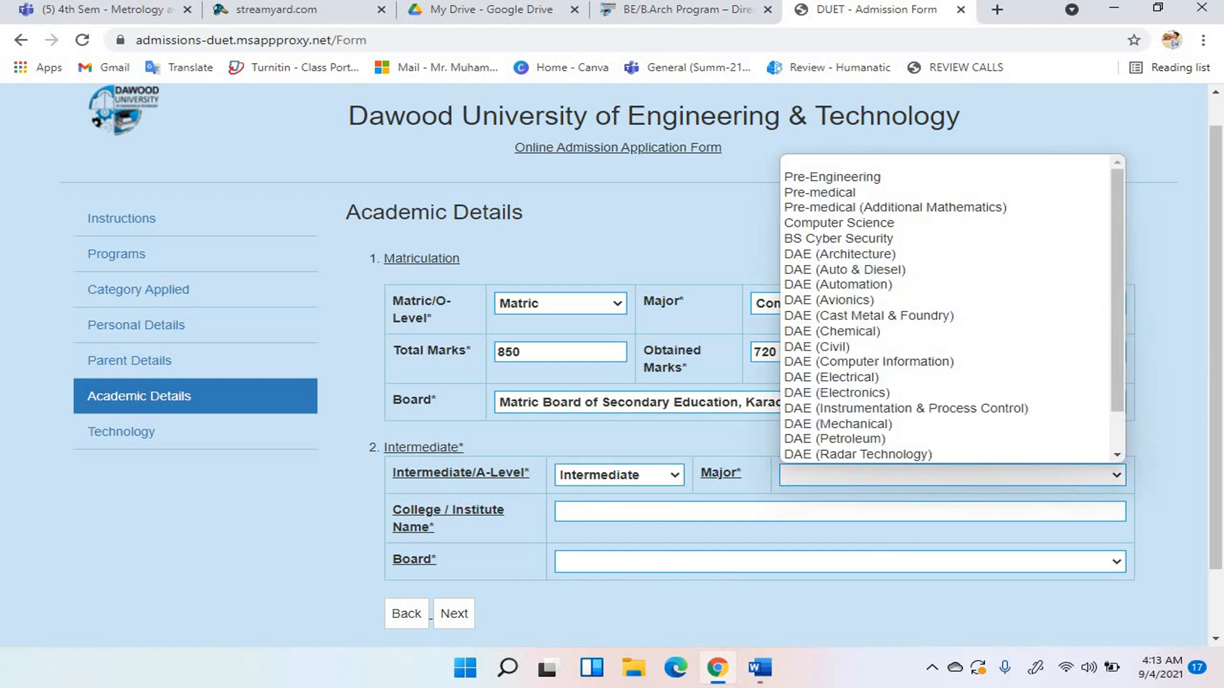
{"action": "scroll", "coordinate": [829, 414], "scroll_direction": "down", "scroll_amount": 1}
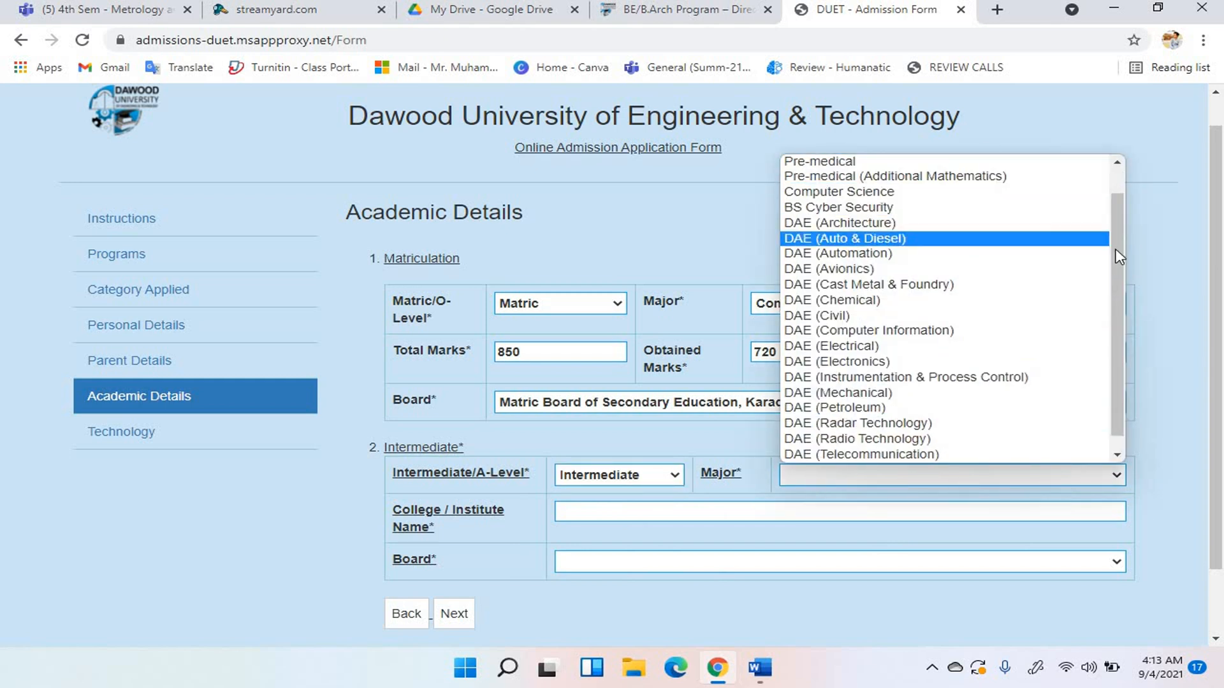
{"action": "left_click_drag", "start_coordinate": [1115, 263], "coordinate": [1120, 207]}
{"action": "left_click", "coordinate": [1045, 177]}
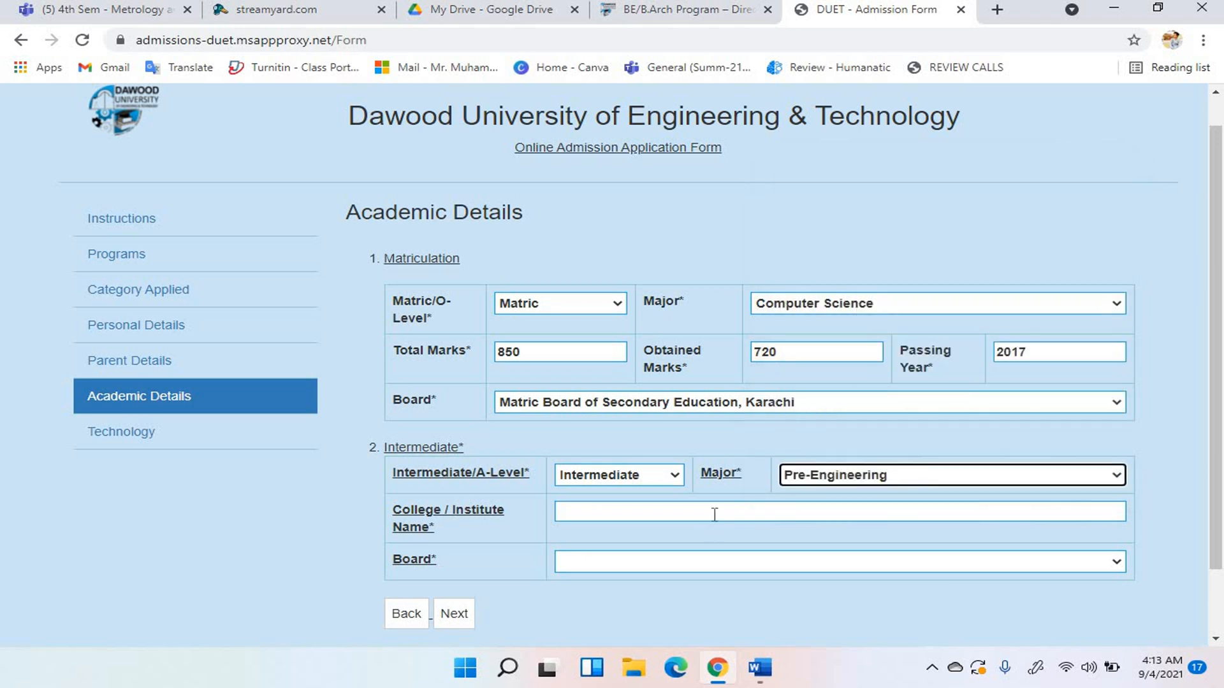
{"action": "left_click", "coordinate": [714, 512]}
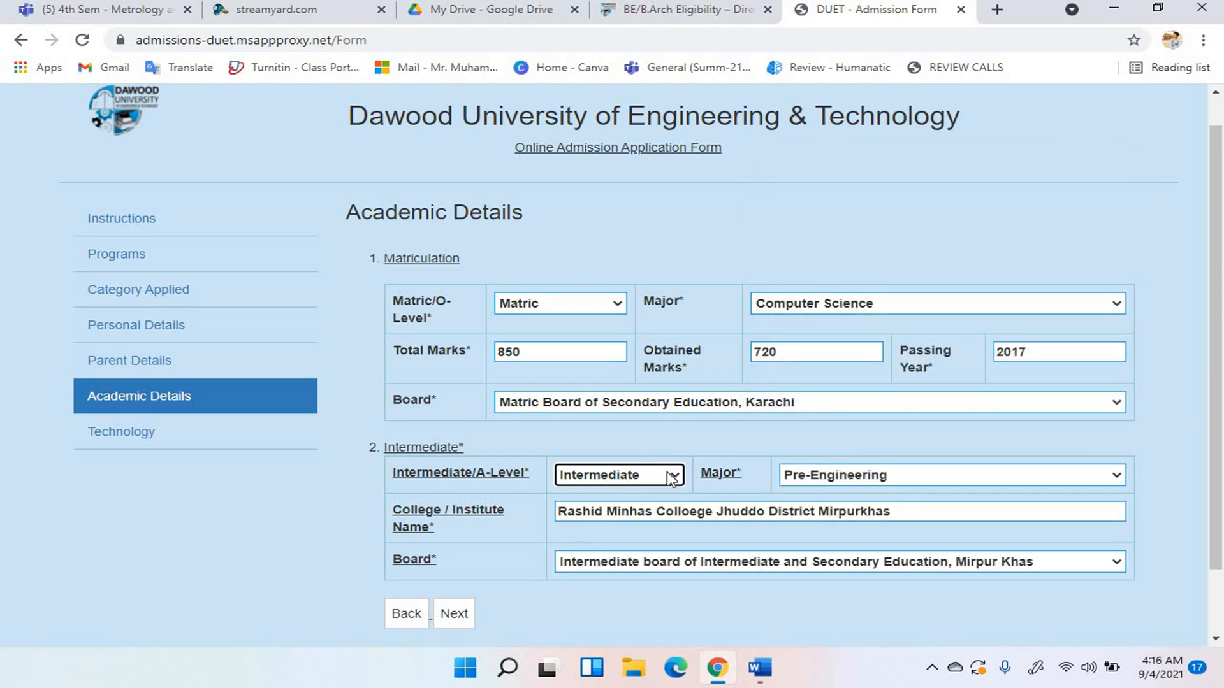
Switch the higher-secondary qualification to DAE and open its majors list.
{"action": "left_click", "coordinate": [670, 475]}
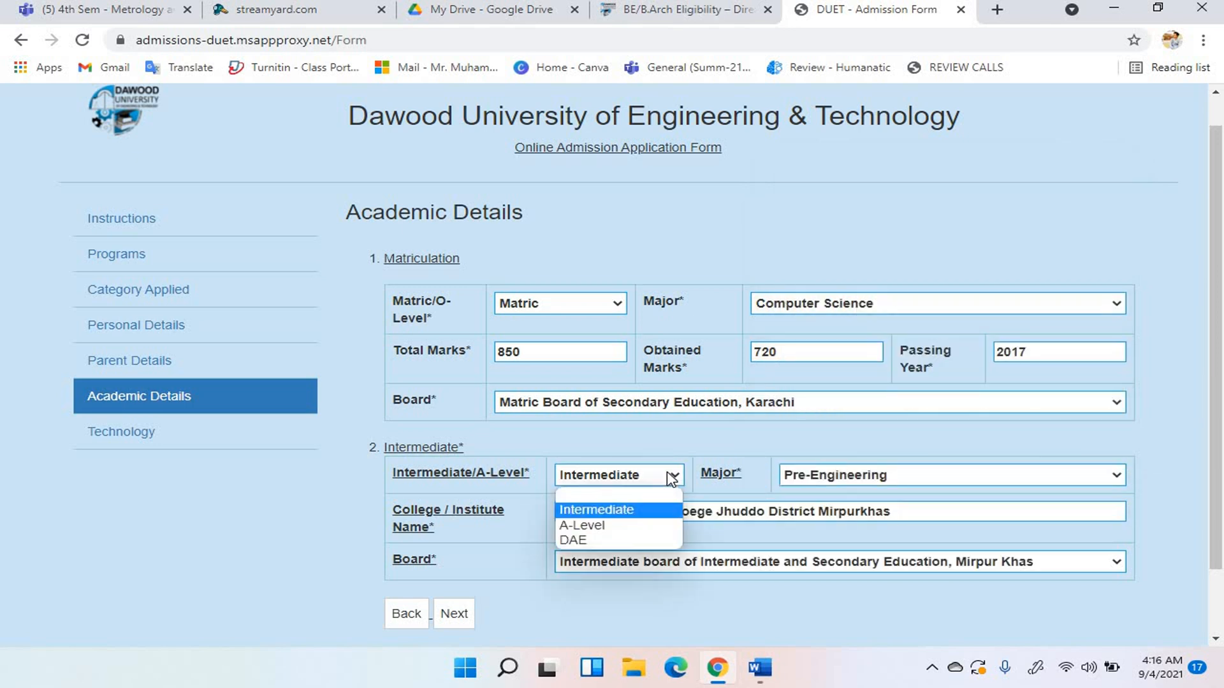
{"action": "left_click", "coordinate": [661, 541]}
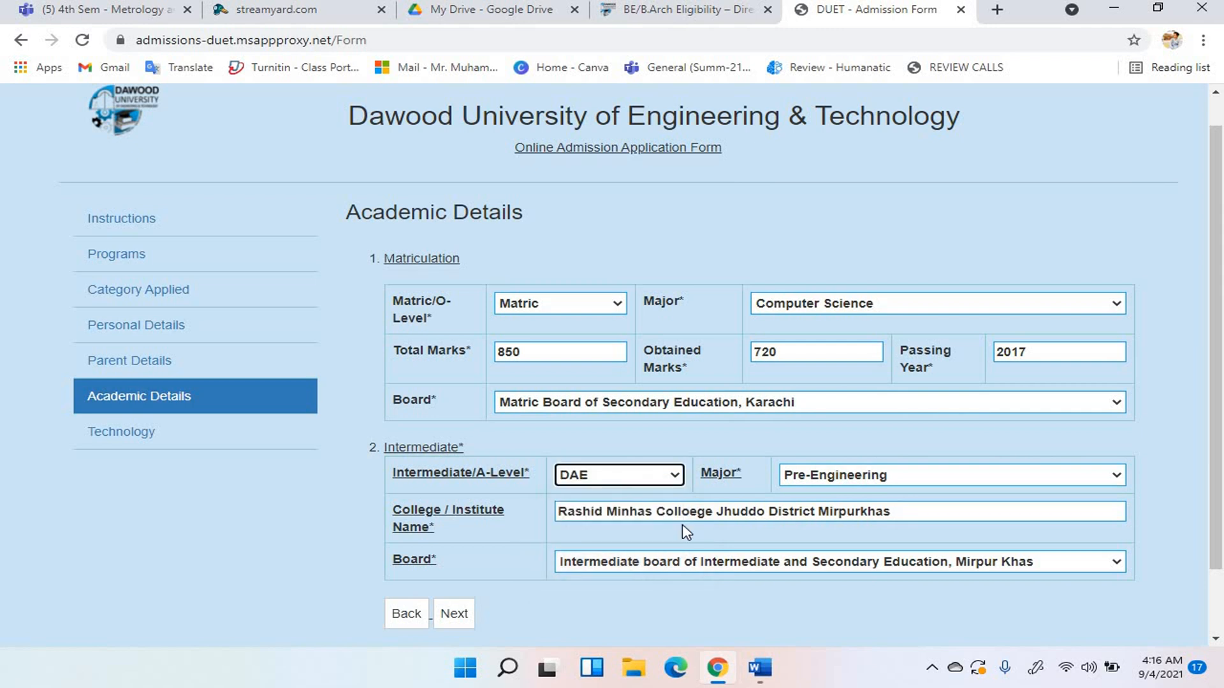
{"action": "left_click", "coordinate": [855, 481]}
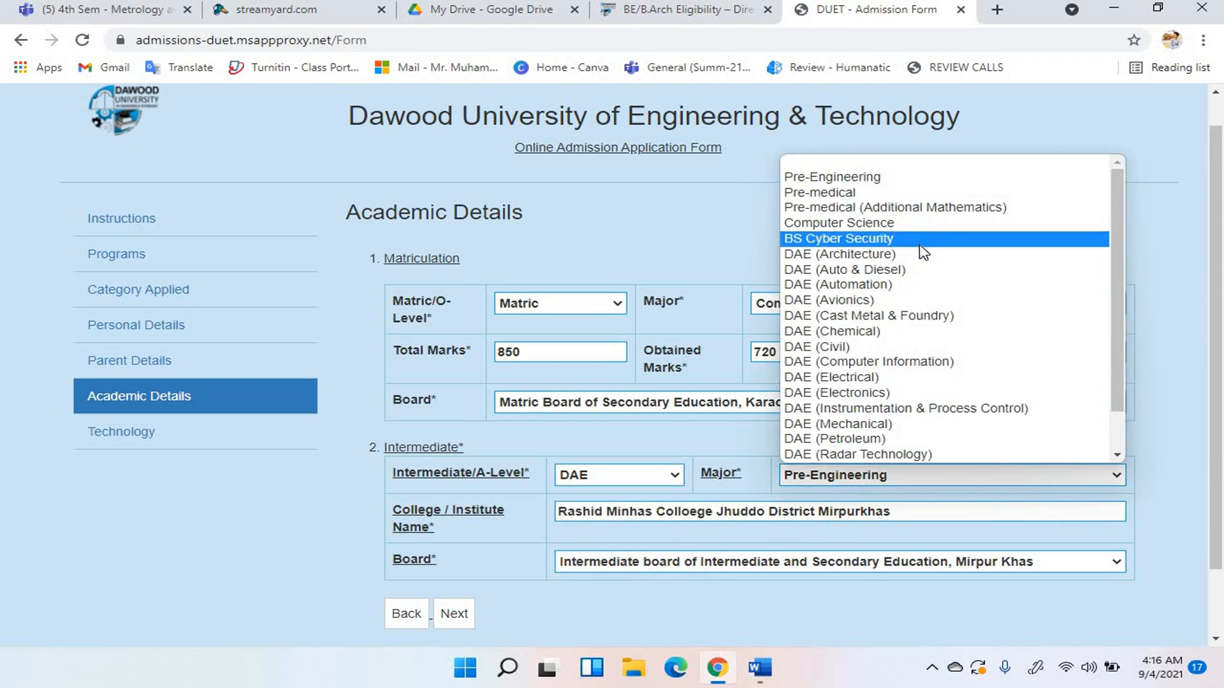
{"action": "left_click", "coordinate": [660, 12]}
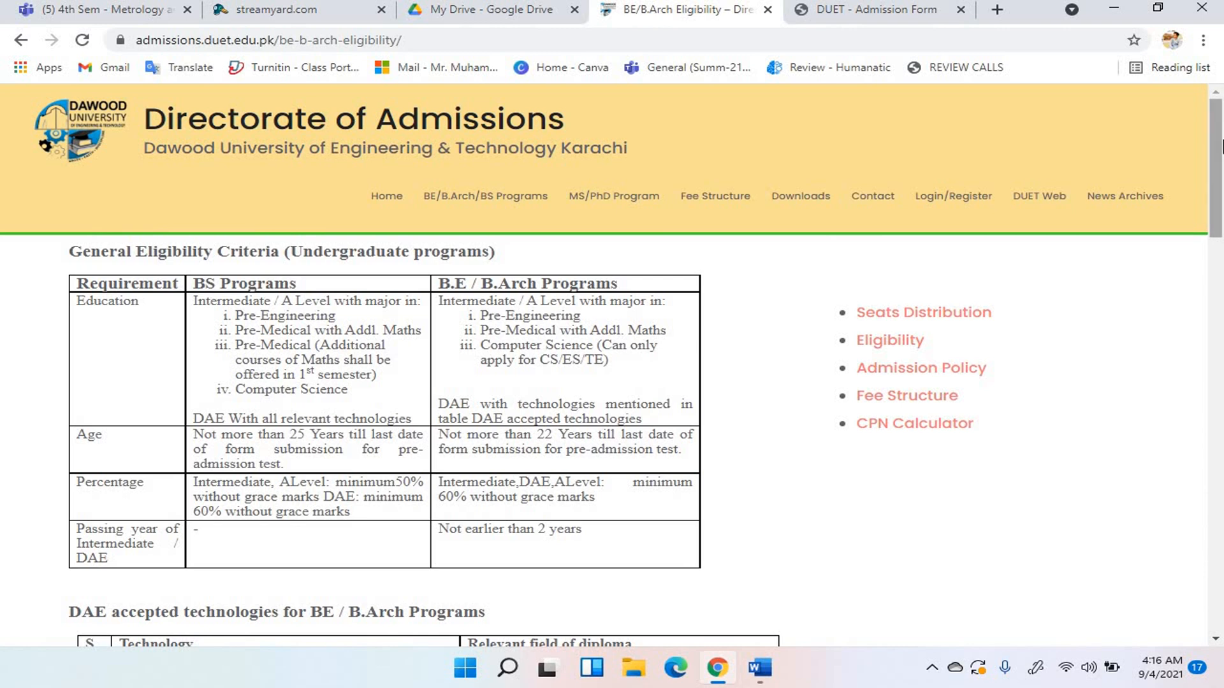
Read the B.E. DAE eligibility requirement and highlight the accepted technologies' diploma fields.
{"action": "triple_click", "coordinate": [614, 409]}
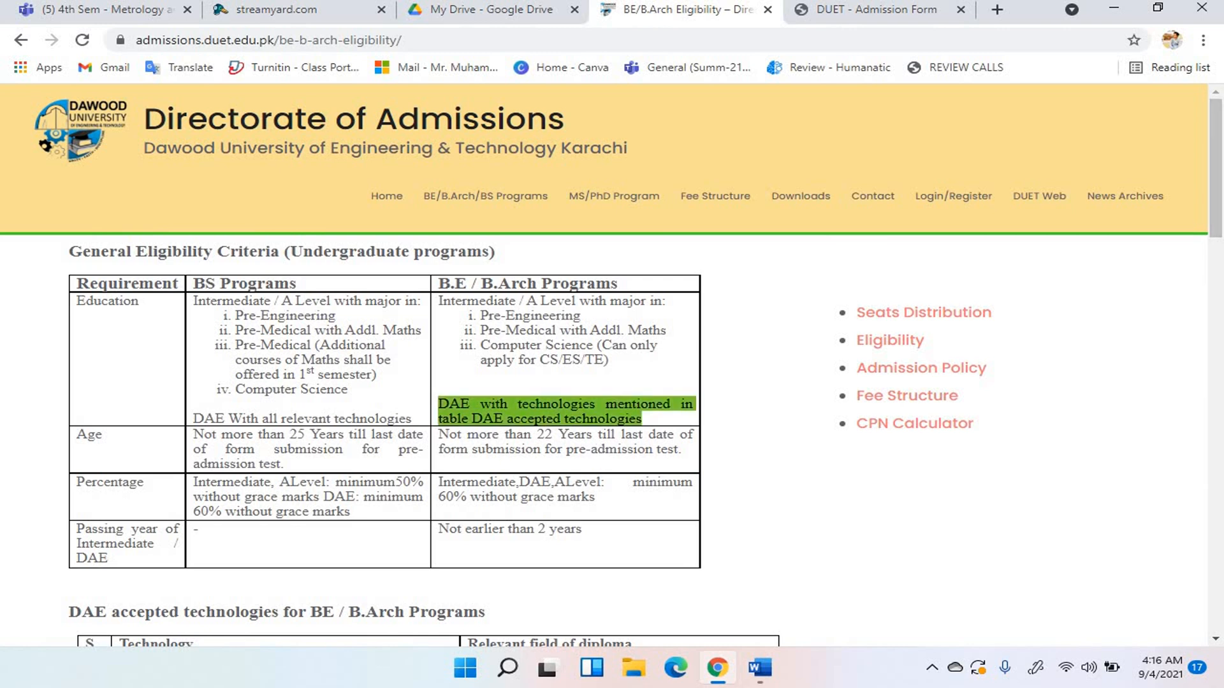
{"action": "left_click", "coordinate": [266, 349]}
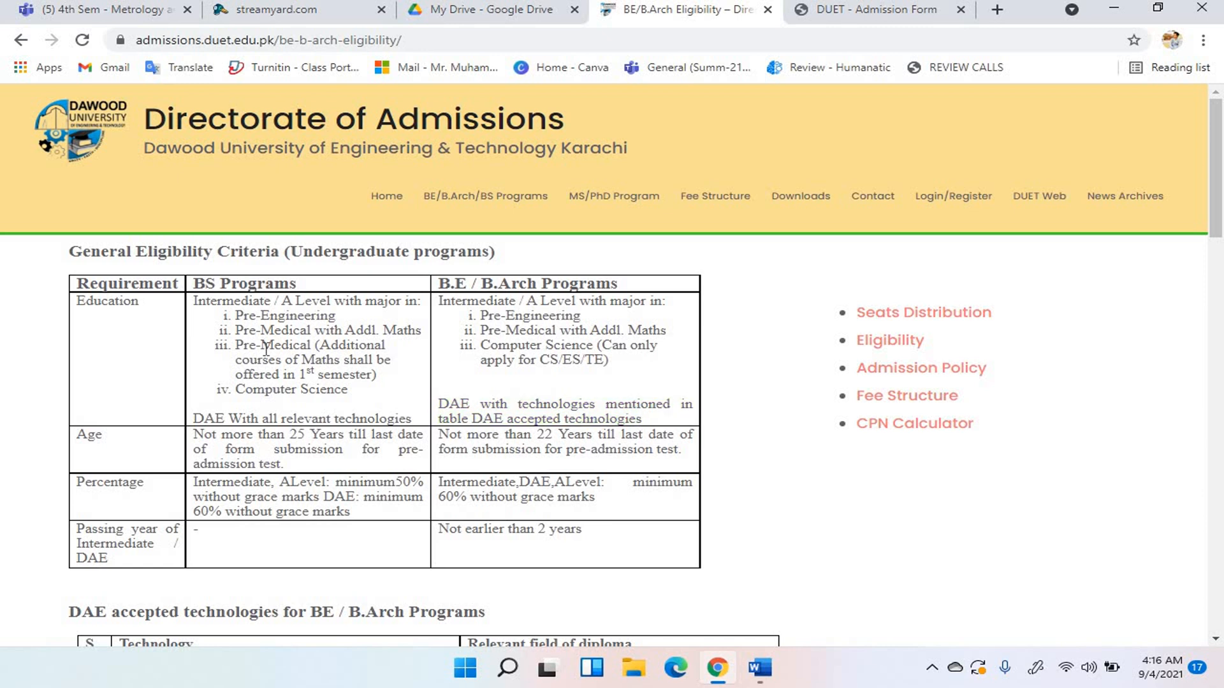
{"action": "scroll", "coordinate": [266, 349], "scroll_direction": "down", "scroll_amount": 5}
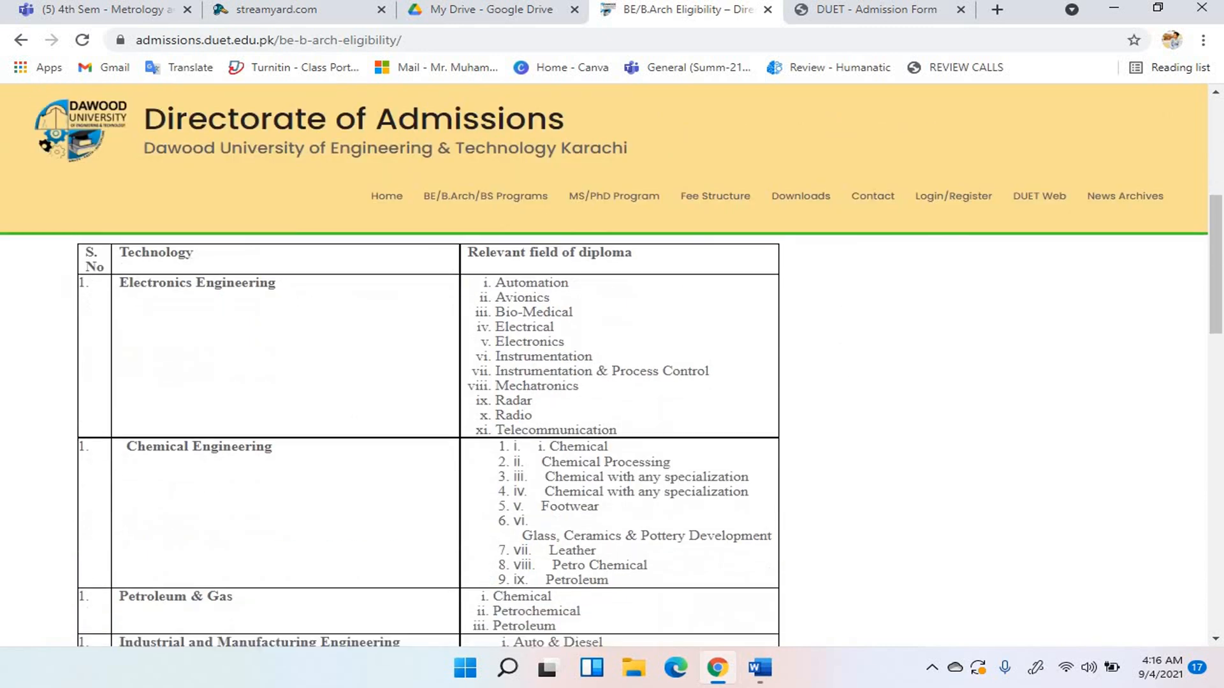
{"action": "scroll", "coordinate": [264, 348], "scroll_direction": "down", "scroll_amount": 6}
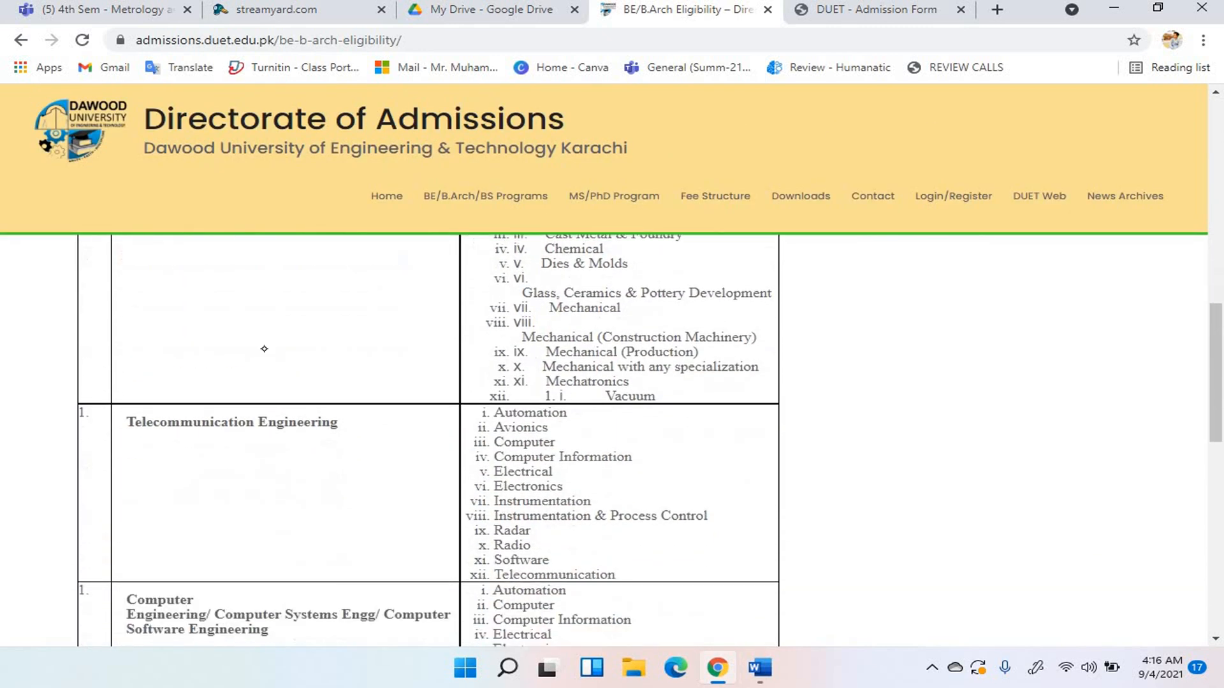
{"action": "scroll", "coordinate": [263, 348], "scroll_direction": "down", "scroll_amount": 3}
{"action": "scroll", "coordinate": [264, 349], "scroll_direction": "up", "scroll_amount": 2}
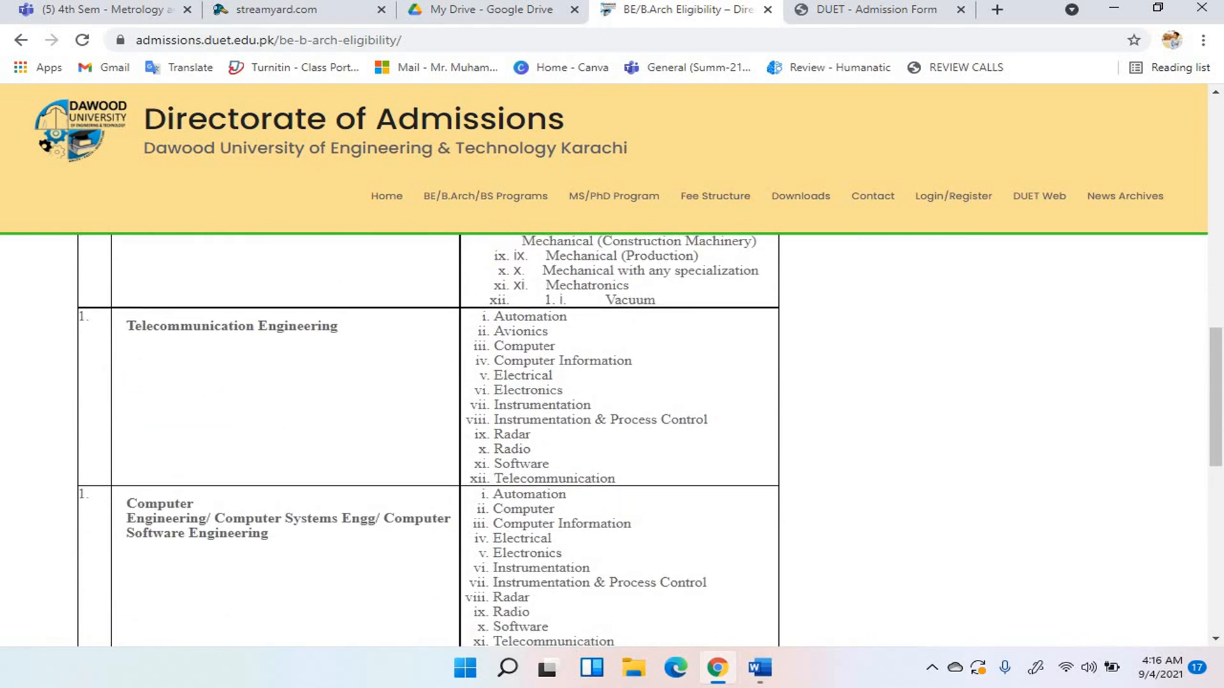
{"action": "scroll", "coordinate": [264, 349], "scroll_direction": "down", "scroll_amount": 2}
{"action": "scroll", "coordinate": [264, 349], "scroll_direction": "up", "scroll_amount": 10}
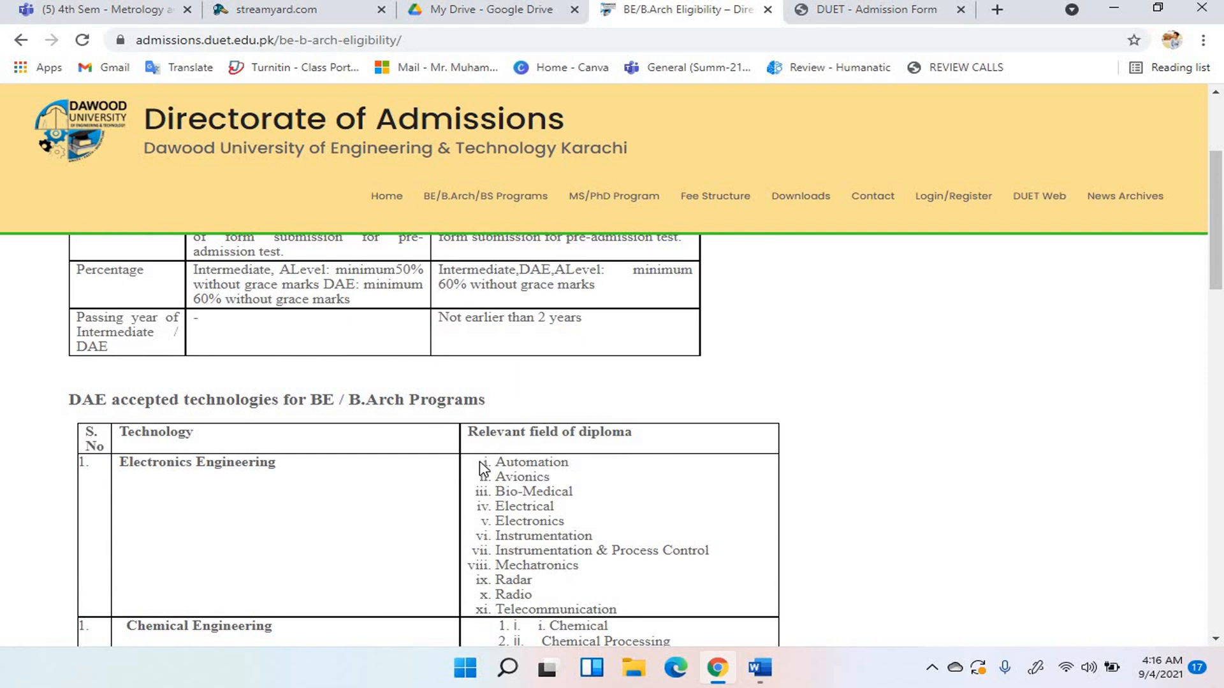
{"action": "left_click_drag", "start_coordinate": [482, 463], "coordinate": [548, 423]}
Change the Intermediate major to DAE (Petroleum), then return to the eligibility page.
{"action": "left_click", "coordinate": [873, 10]}
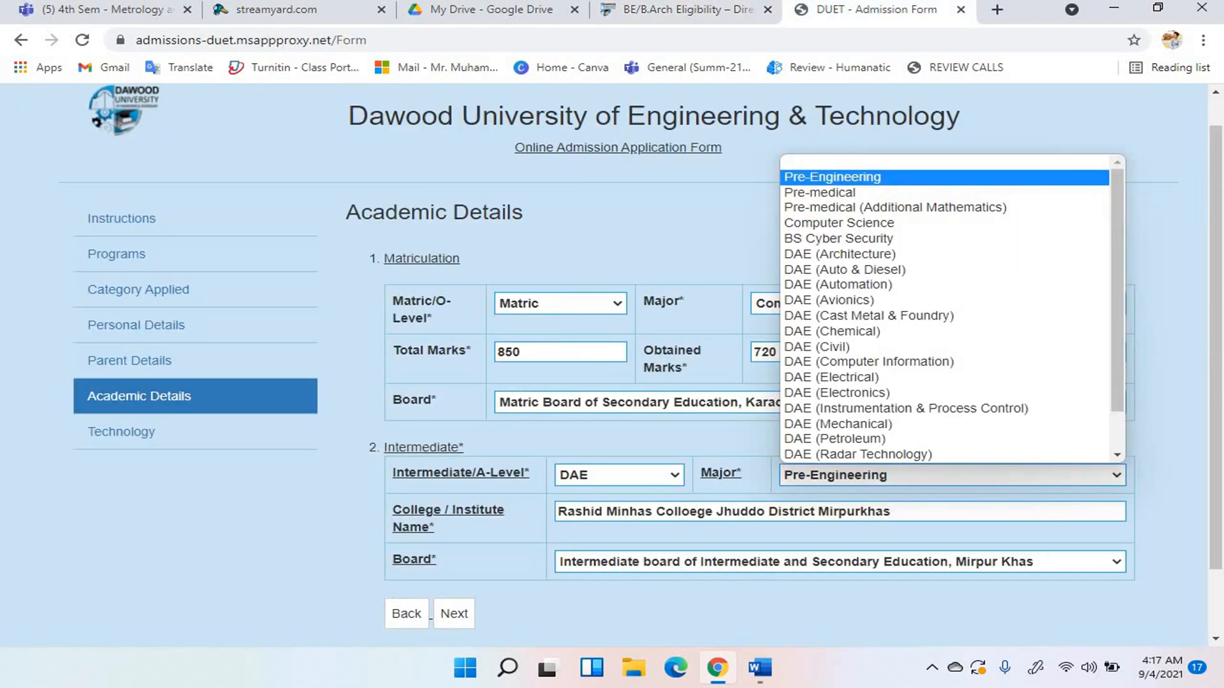
{"action": "left_click", "coordinate": [985, 439]}
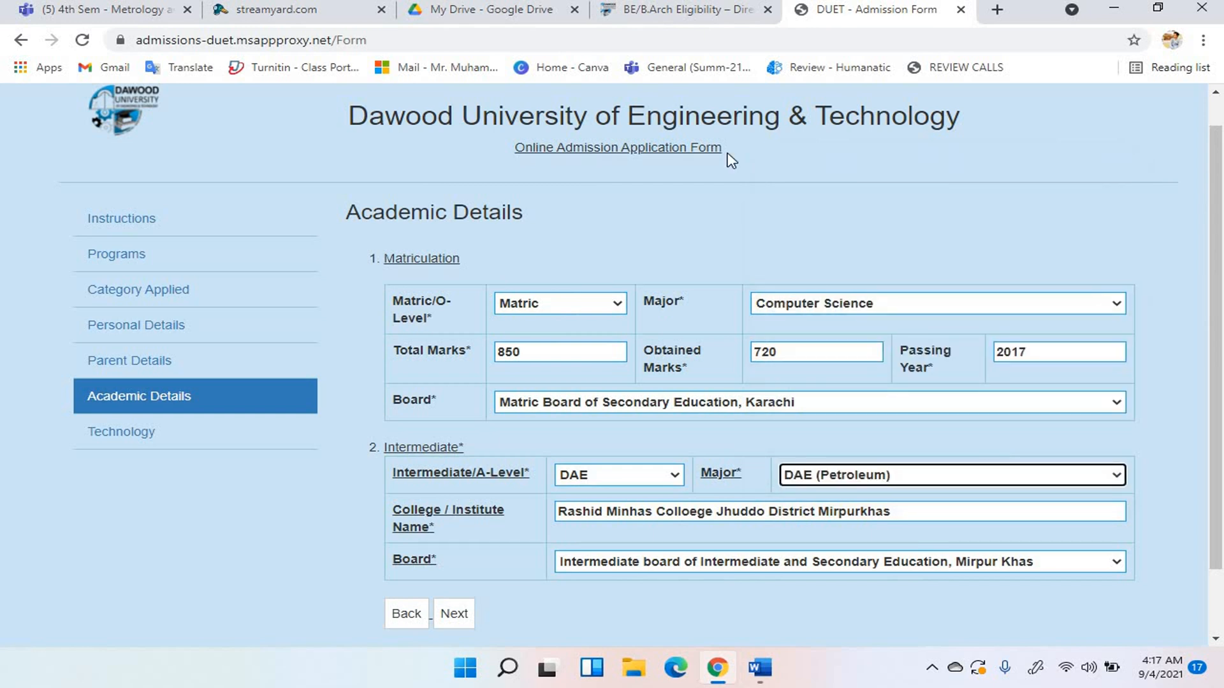
{"action": "left_click", "coordinate": [698, 13]}
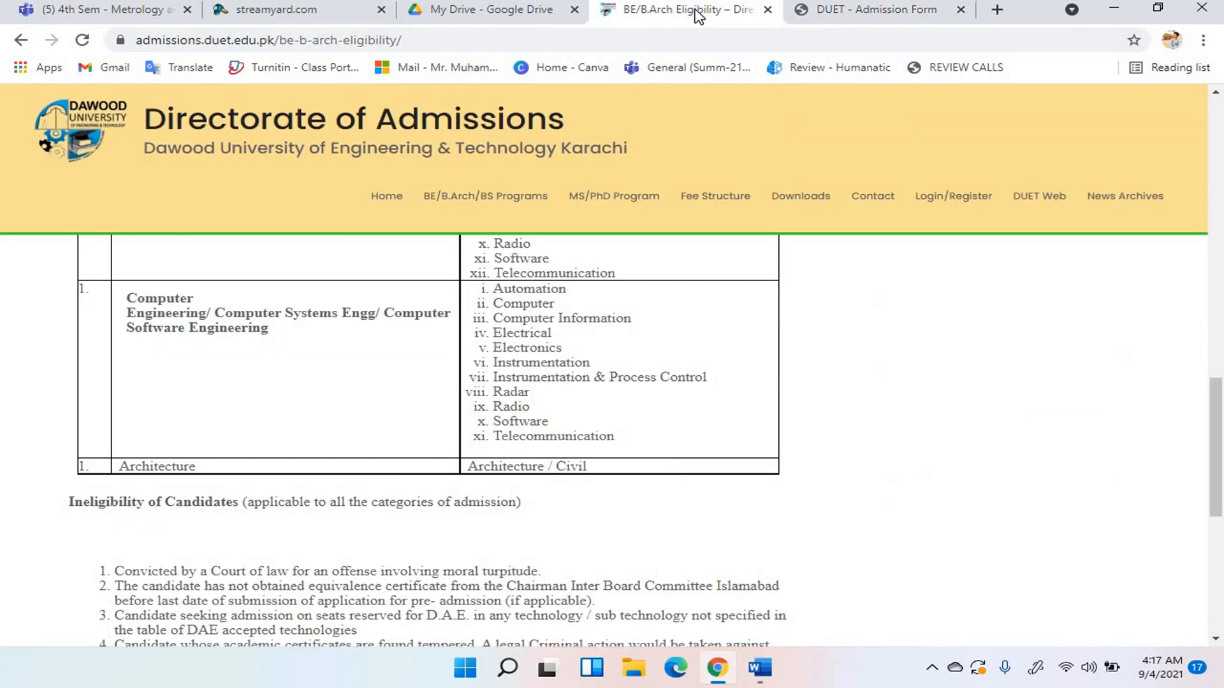
Read the General Eligibility table and Ineligibility conditions, then go back to the admission form.
{"action": "scroll", "coordinate": [428, 439], "scroll_direction": "up", "scroll_amount": 8}
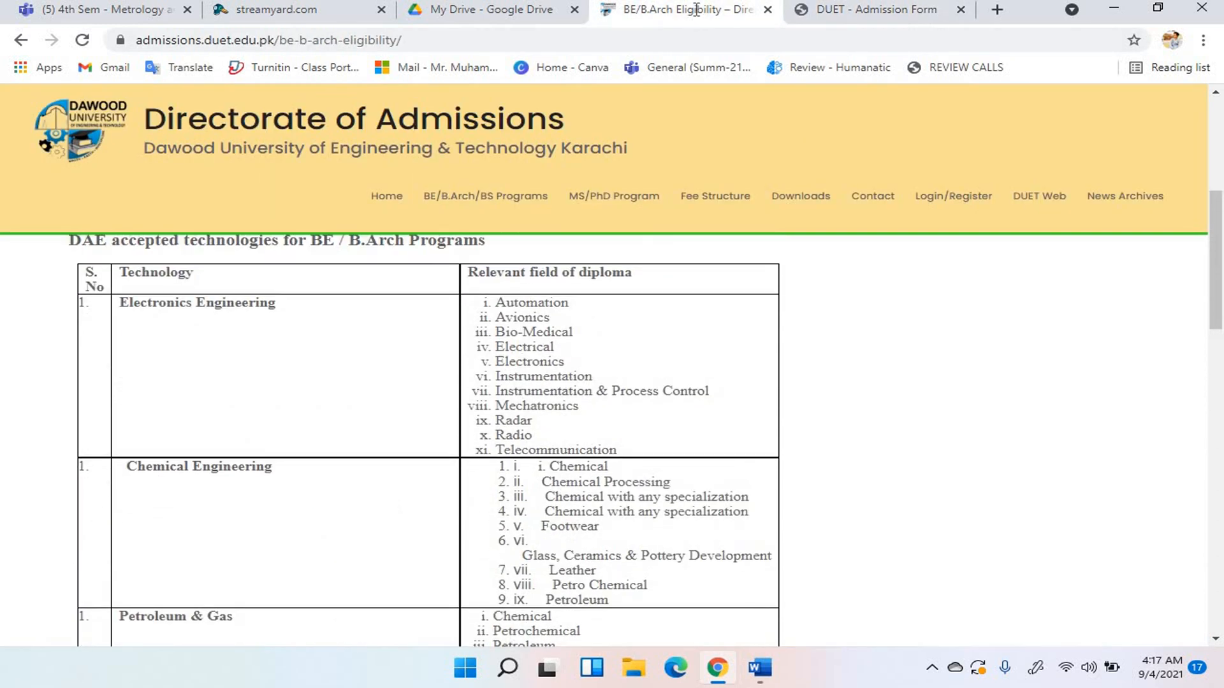
{"action": "scroll", "coordinate": [428, 440], "scroll_direction": "up", "scroll_amount": 1}
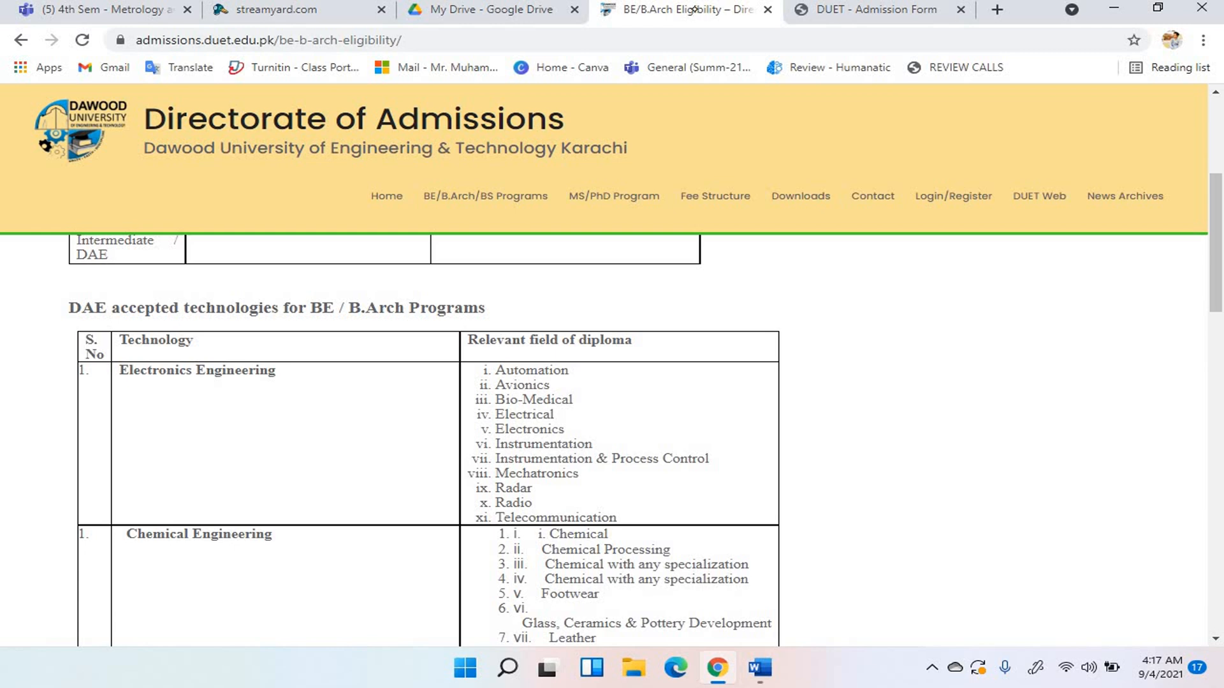
{"action": "scroll", "coordinate": [694, 9], "scroll_direction": "down", "scroll_amount": 1}
{"action": "scroll", "coordinate": [695, 8], "scroll_direction": "up", "scroll_amount": 5}
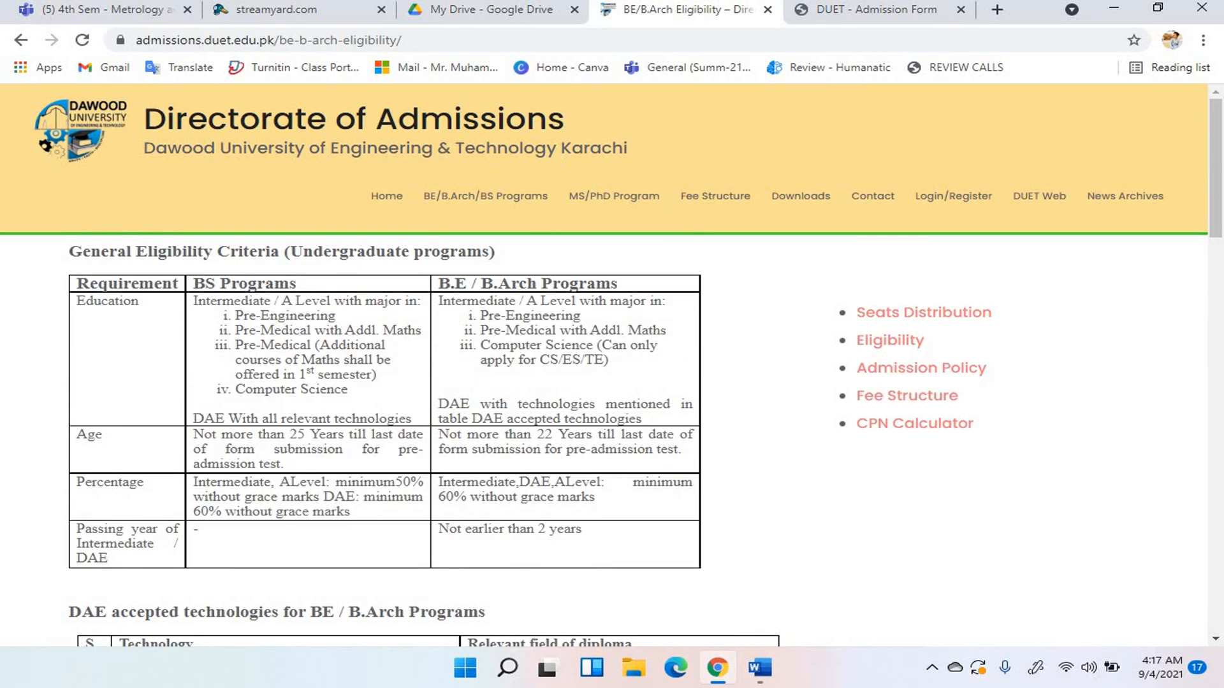
{"action": "scroll", "coordinate": [694, 9], "scroll_direction": "down", "scroll_amount": 15}
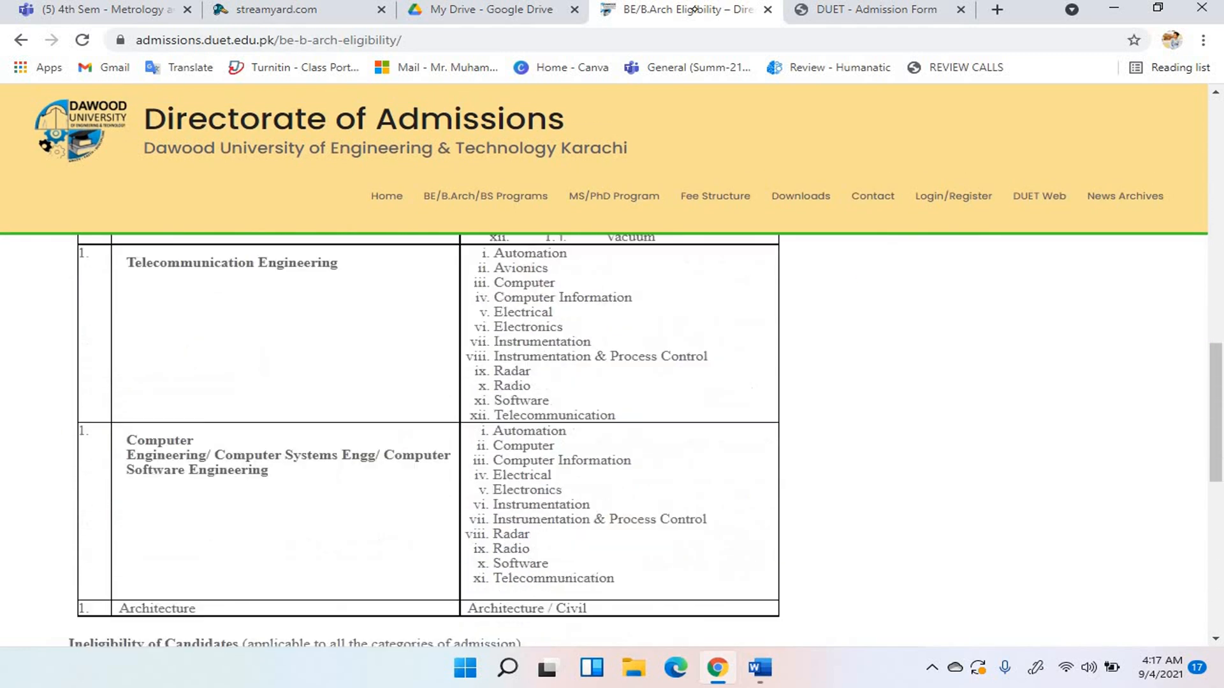
{"action": "scroll", "coordinate": [695, 9], "scroll_direction": "down", "scroll_amount": 3}
{"action": "scroll", "coordinate": [695, 9], "scroll_direction": "up", "scroll_amount": 3}
{"action": "scroll", "coordinate": [695, 9], "scroll_direction": "up", "scroll_amount": 5}
{"action": "scroll", "coordinate": [695, 9], "scroll_direction": "down", "scroll_amount": 12}
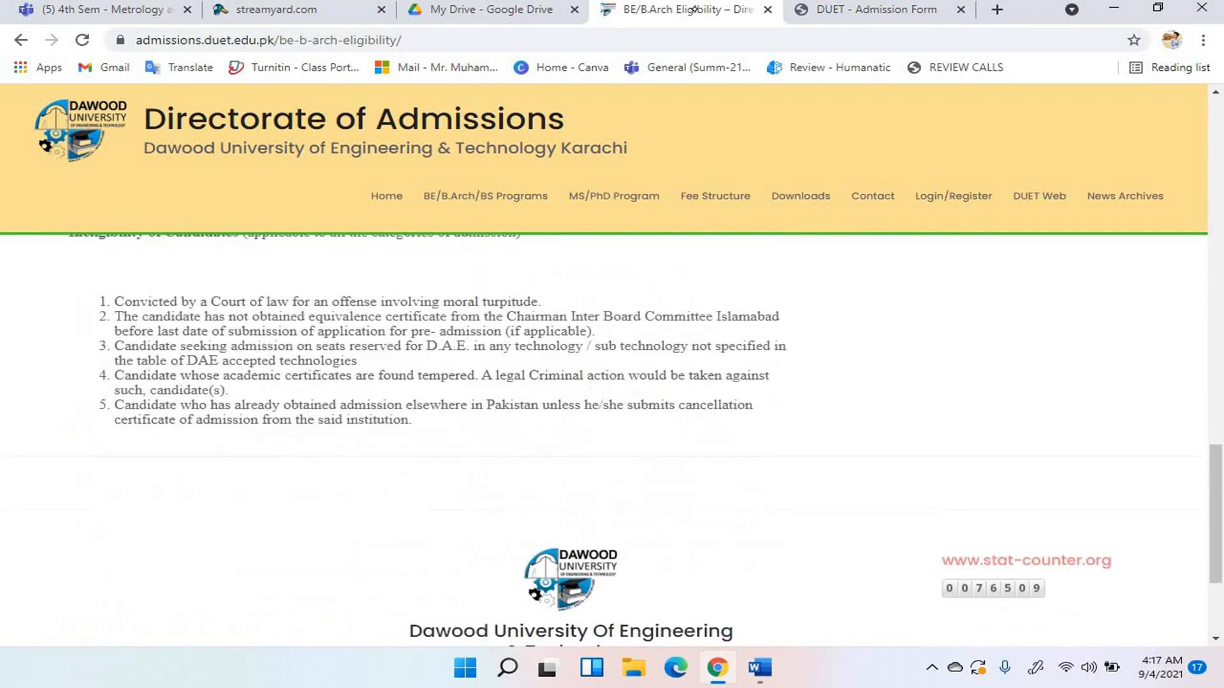
{"action": "scroll", "coordinate": [695, 9], "scroll_direction": "down", "scroll_amount": 3}
{"action": "left_click", "coordinate": [873, 9]}
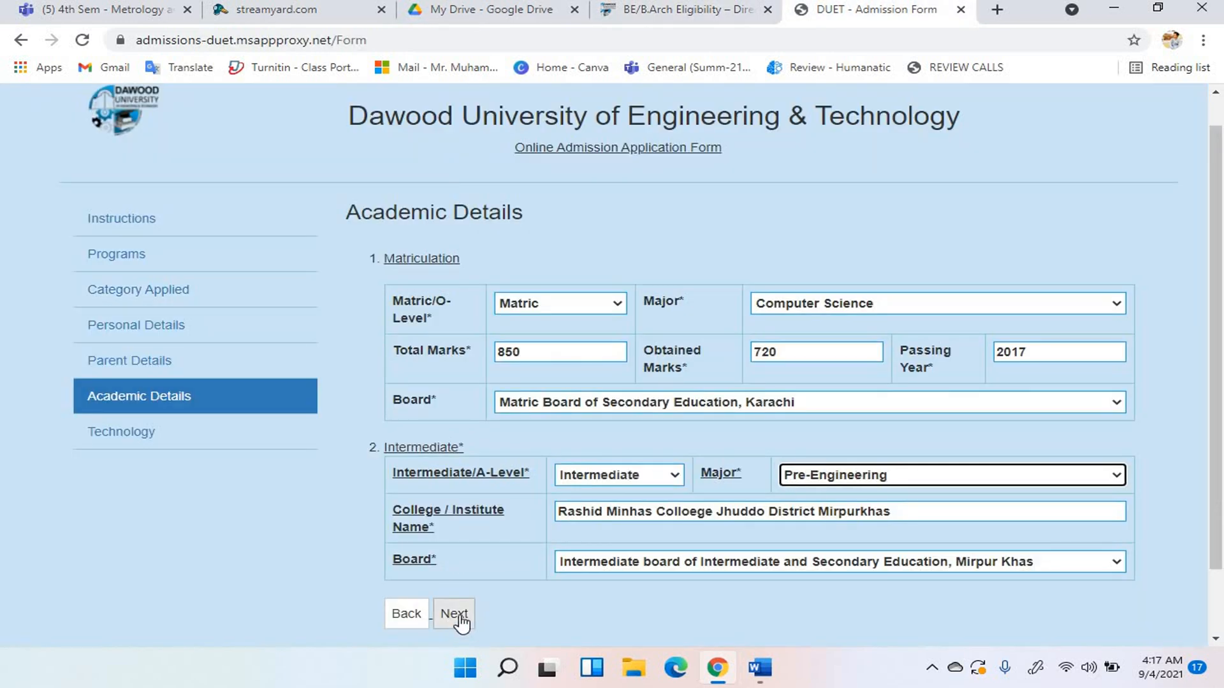
Order technology priorities: Industrial Engineering & Management, Chemical Engineering, then Architecture & Planning.
{"action": "left_click", "coordinate": [458, 620]}
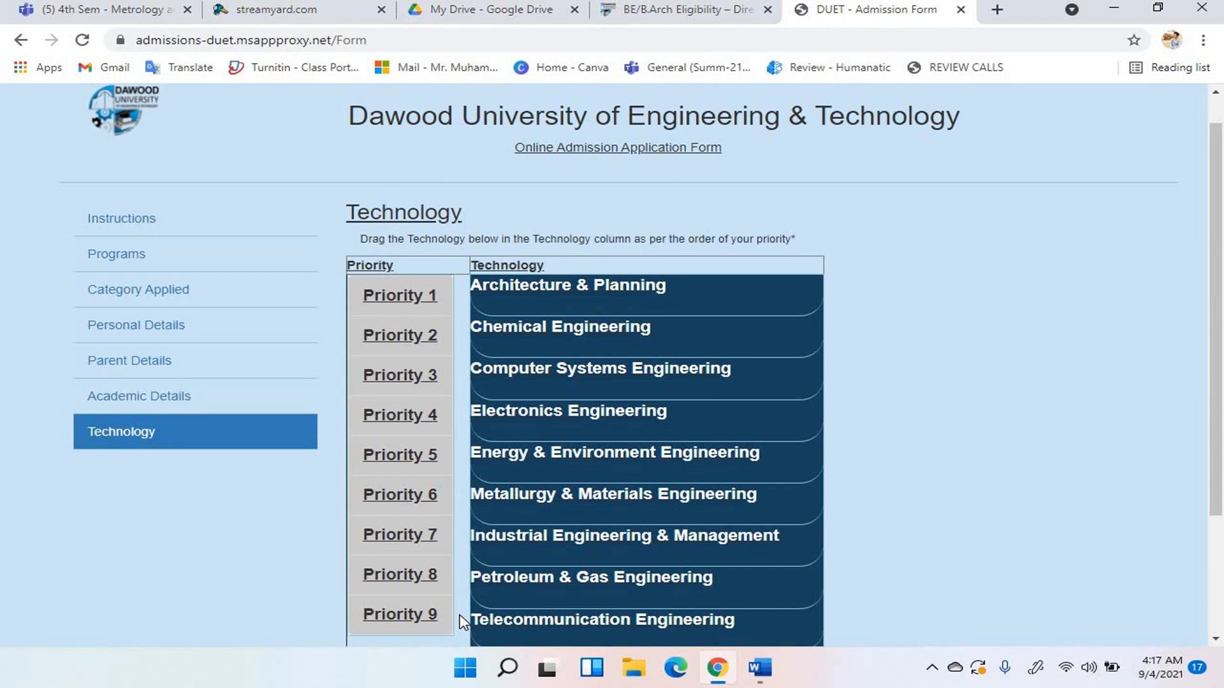
{"action": "left_click_drag", "start_coordinate": [592, 541], "coordinate": [617, 468]}
{"action": "left_click_drag", "start_coordinate": [606, 332], "coordinate": [606, 339]}
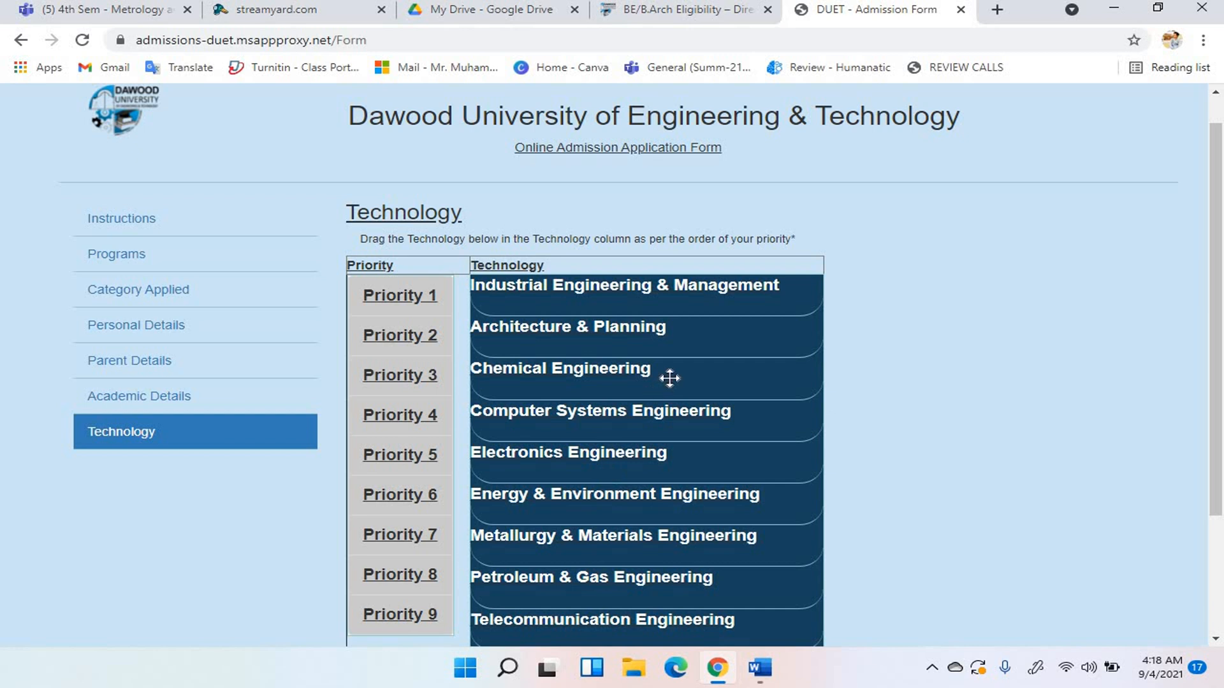
{"action": "left_click_drag", "start_coordinate": [669, 379], "coordinate": [668, 341]}
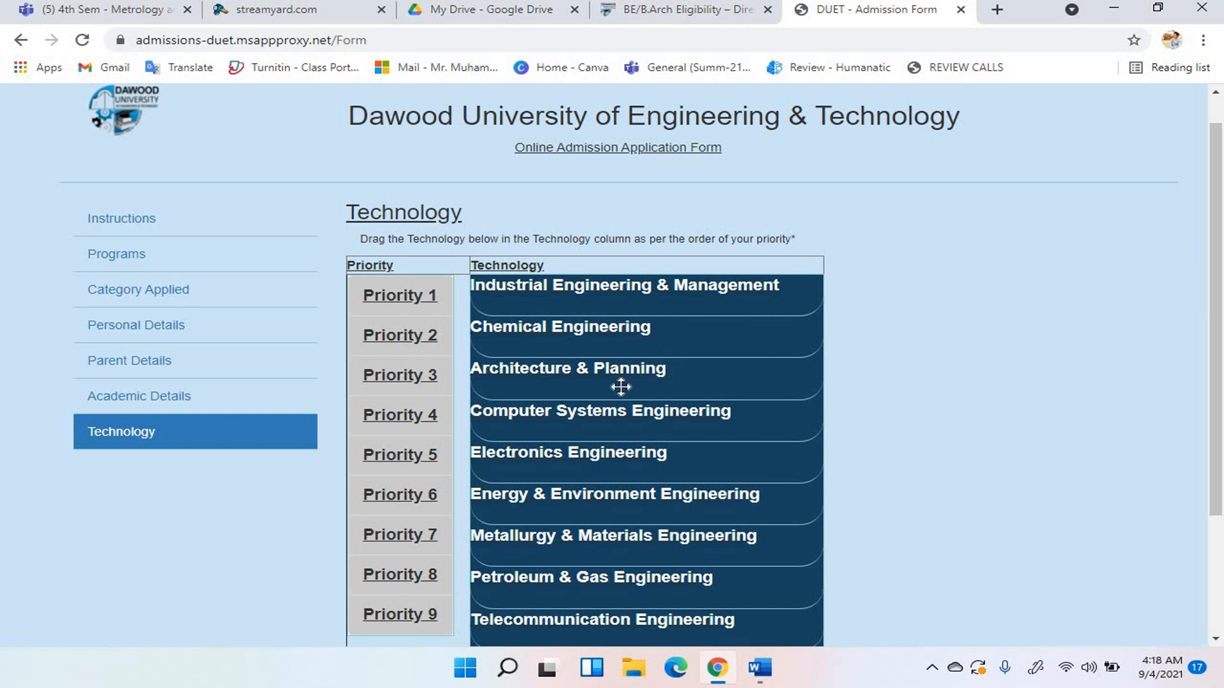
{"action": "scroll", "coordinate": [1219, 333], "scroll_direction": "down", "scroll_amount": 3}
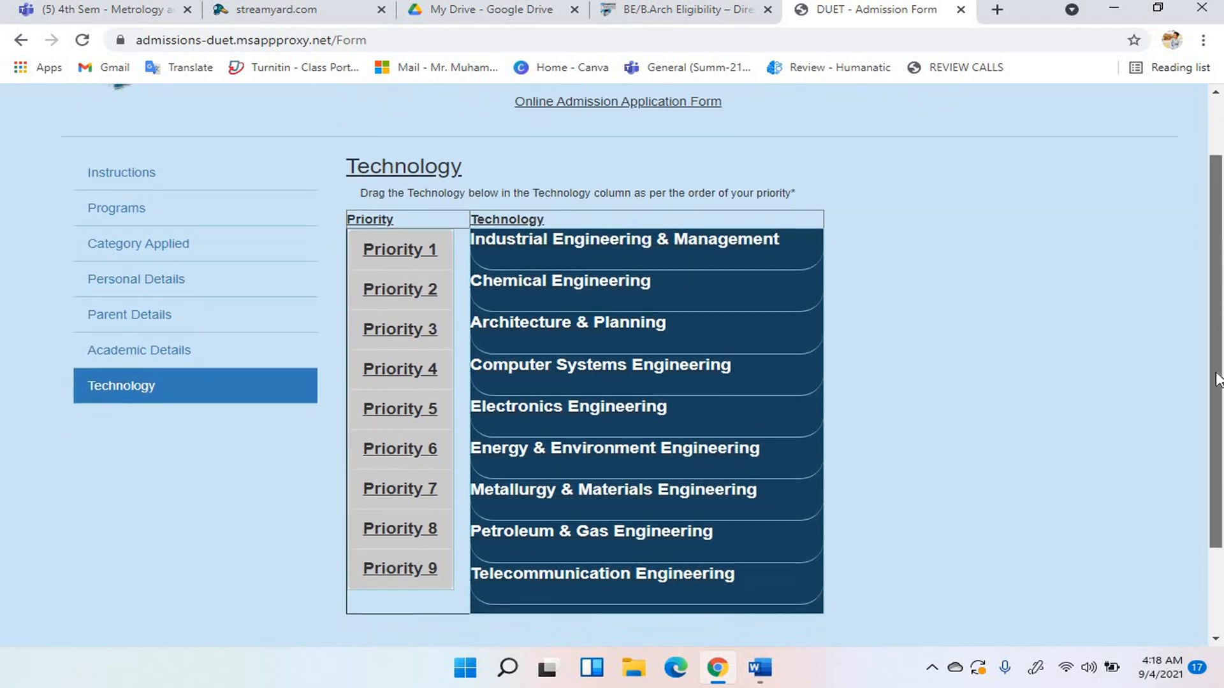
{"action": "left_click_drag", "start_coordinate": [1219, 365], "coordinate": [1218, 403]}
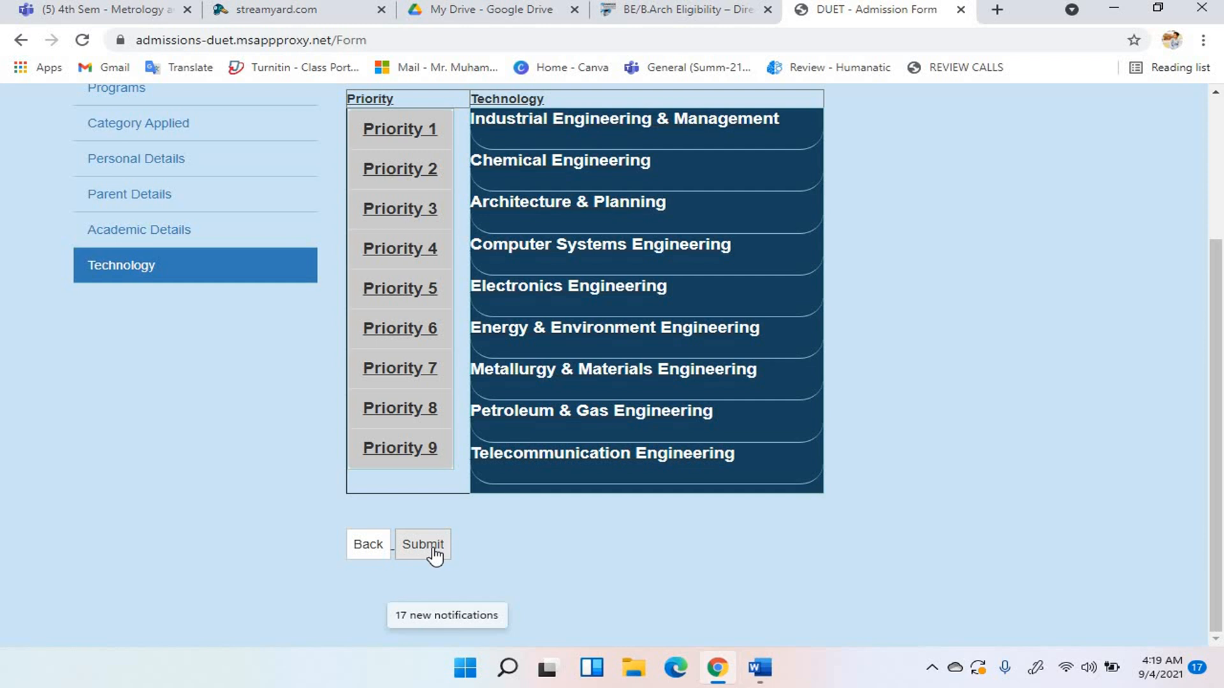
Check that Back and Next keep the priority order, then return to the eligibility page.
{"action": "left_click", "coordinate": [373, 551]}
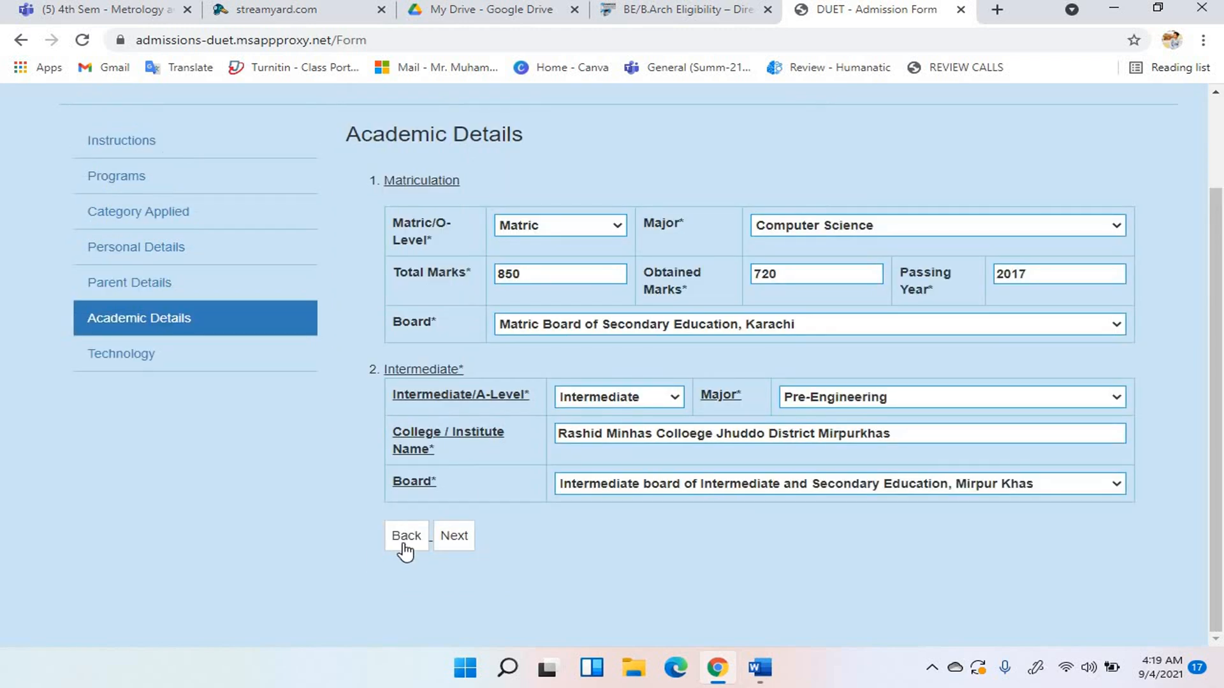
{"action": "left_click", "coordinate": [451, 539]}
{"action": "scroll", "coordinate": [1020, 398], "scroll_direction": "down", "scroll_amount": 1}
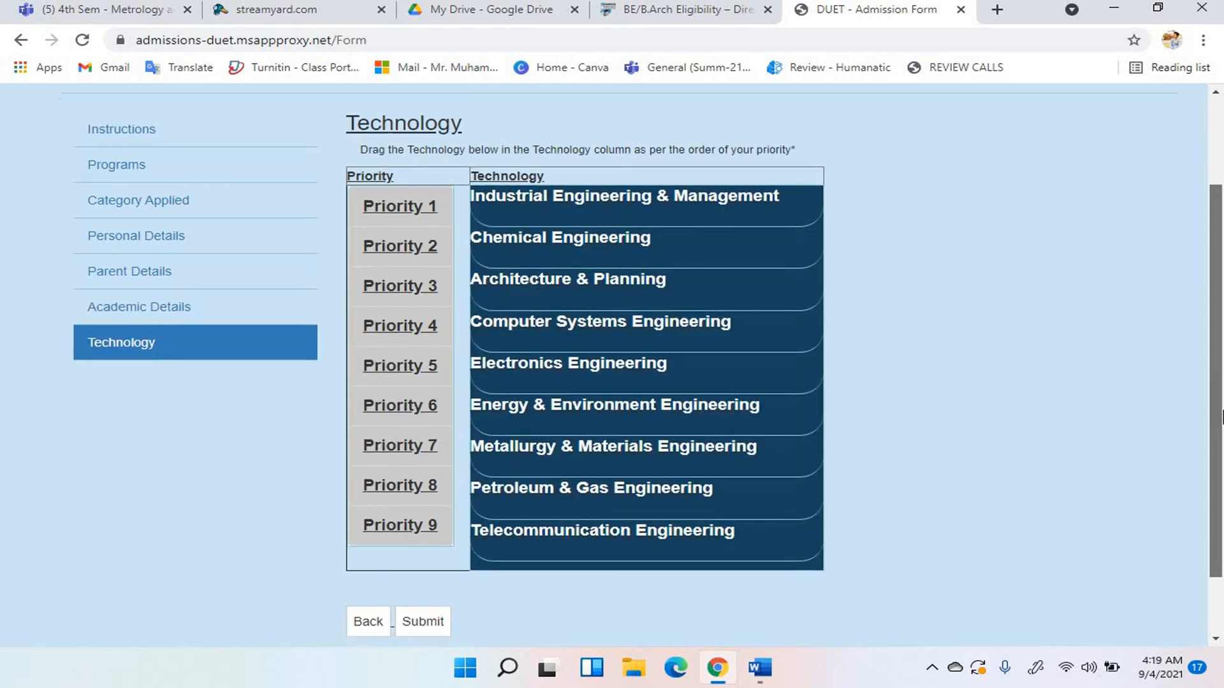
{"action": "left_click", "coordinate": [740, 12]}
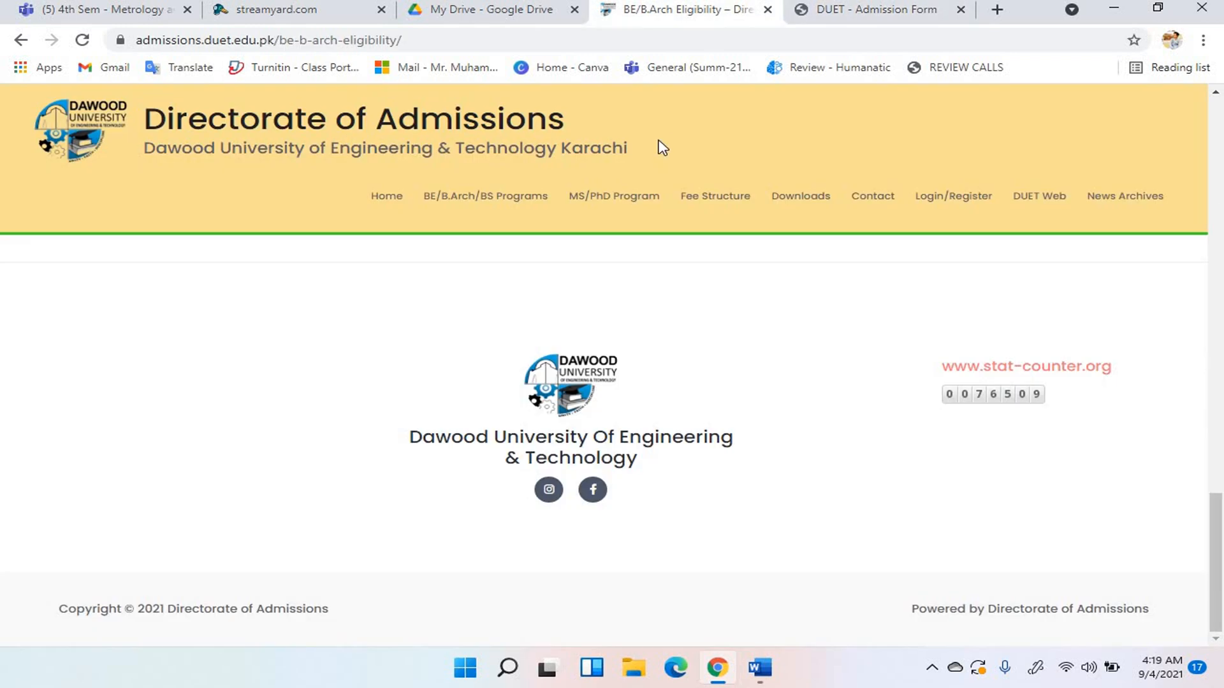
Visit the BE/B.Arch/BS Programs and Seats Distribution pages, then view the General Eligibility Criteria.
{"action": "left_click", "coordinate": [469, 203]}
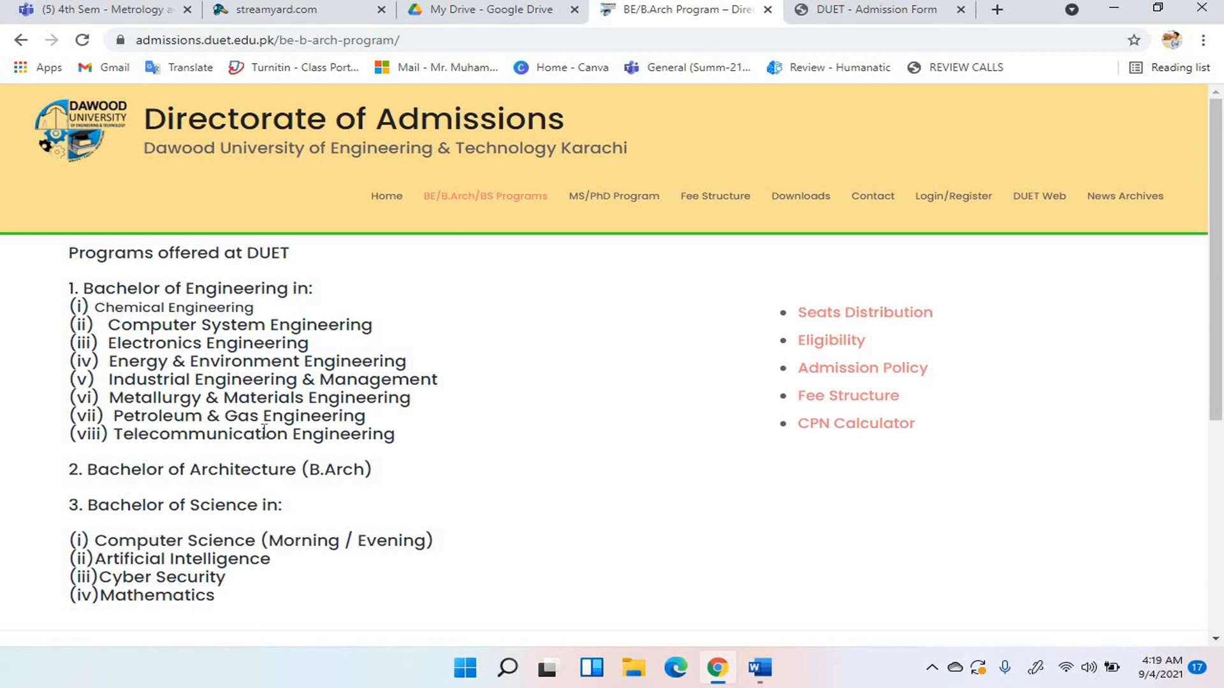
{"action": "left_click", "coordinate": [825, 316]}
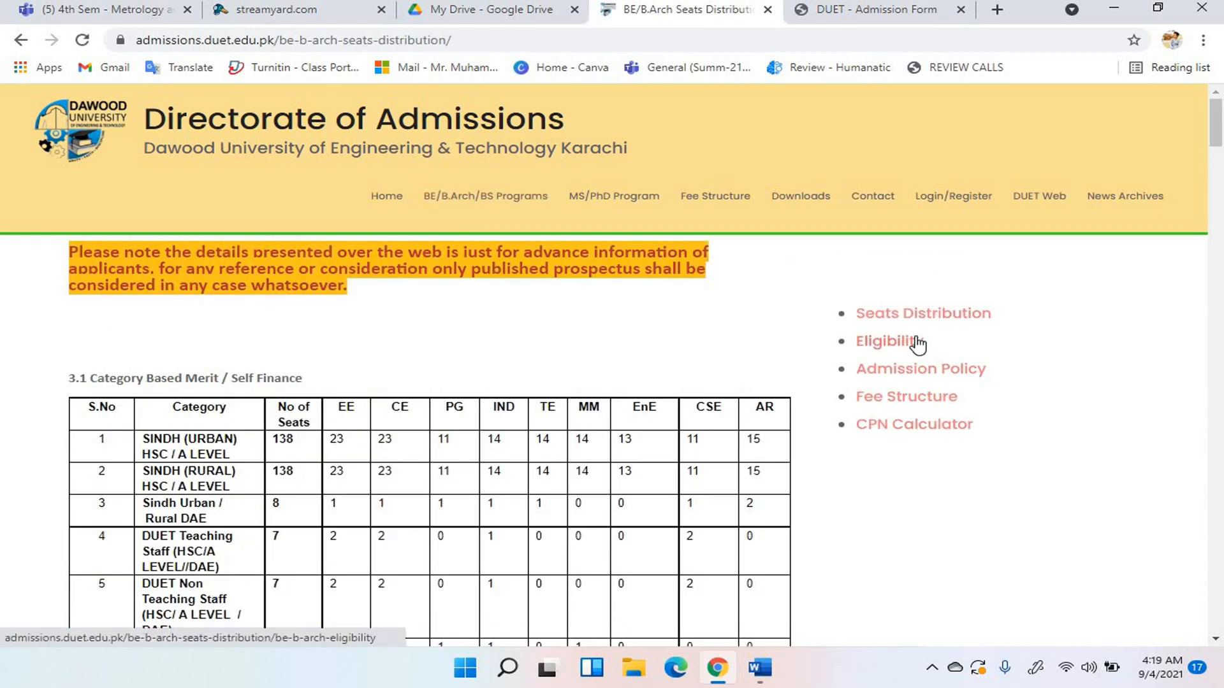
{"action": "left_click", "coordinate": [918, 343]}
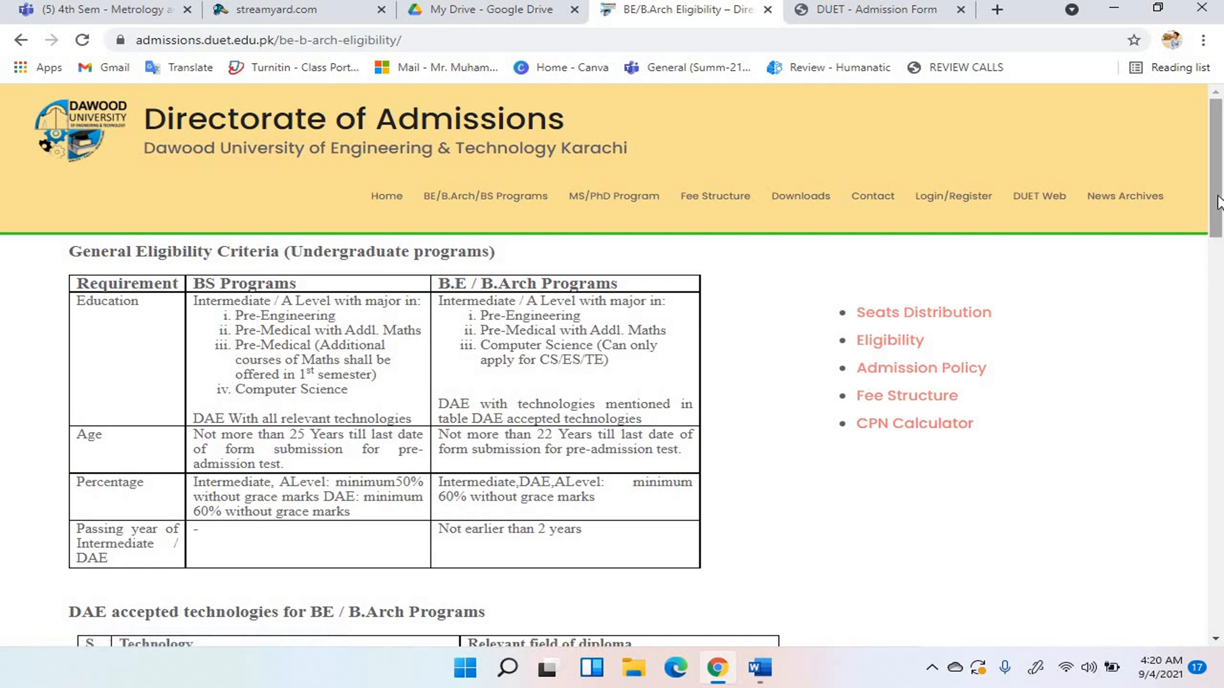
Review the eligibility page and BE/B.Arch semester fee tables, then reopen the programs offered page.
{"action": "left_click_drag", "start_coordinate": [1216, 204], "coordinate": [1219, 309]}
{"action": "scroll", "coordinate": [1220, 309], "scroll_direction": "down", "scroll_amount": 1}
{"action": "scroll", "coordinate": [1219, 293], "scroll_direction": "up", "scroll_amount": 7}
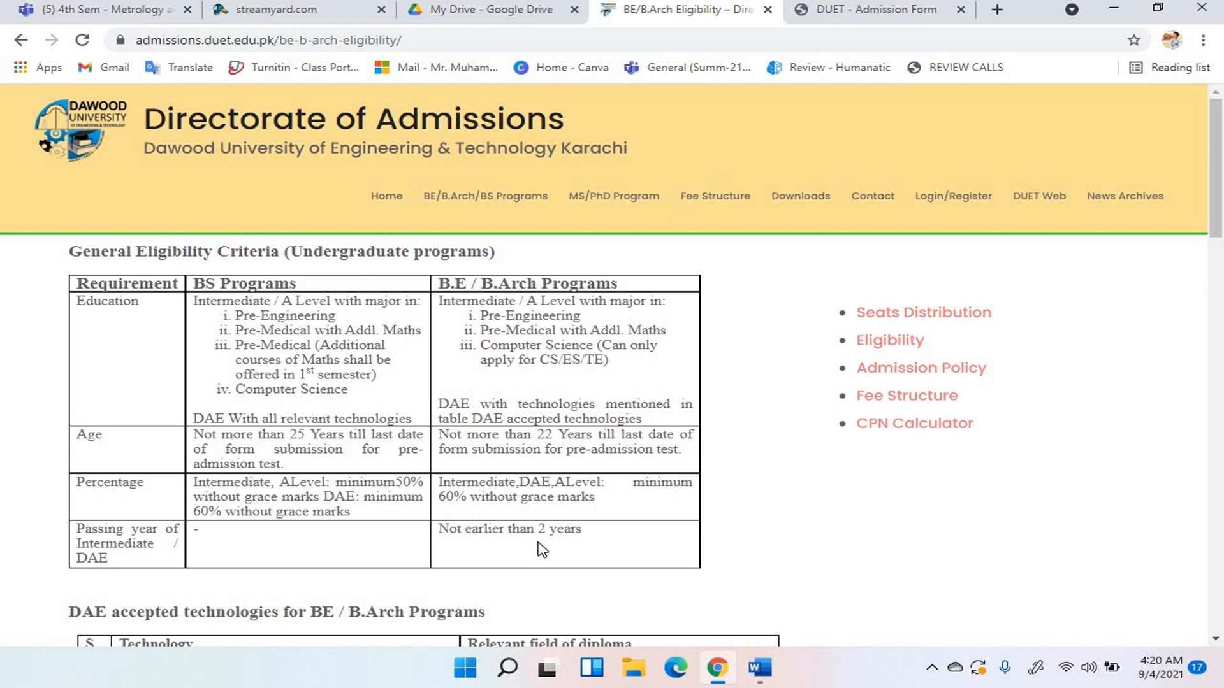
{"action": "left_click", "coordinate": [953, 395]}
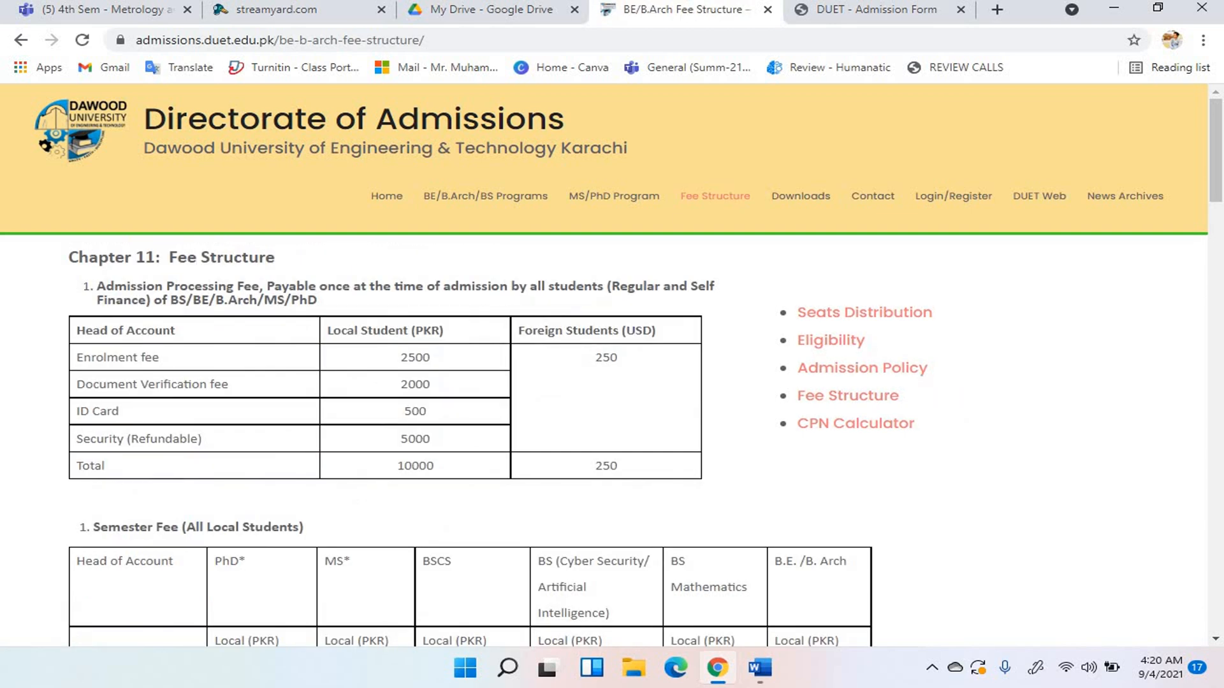
{"action": "left_click_drag", "start_coordinate": [1219, 173], "coordinate": [1216, 221]}
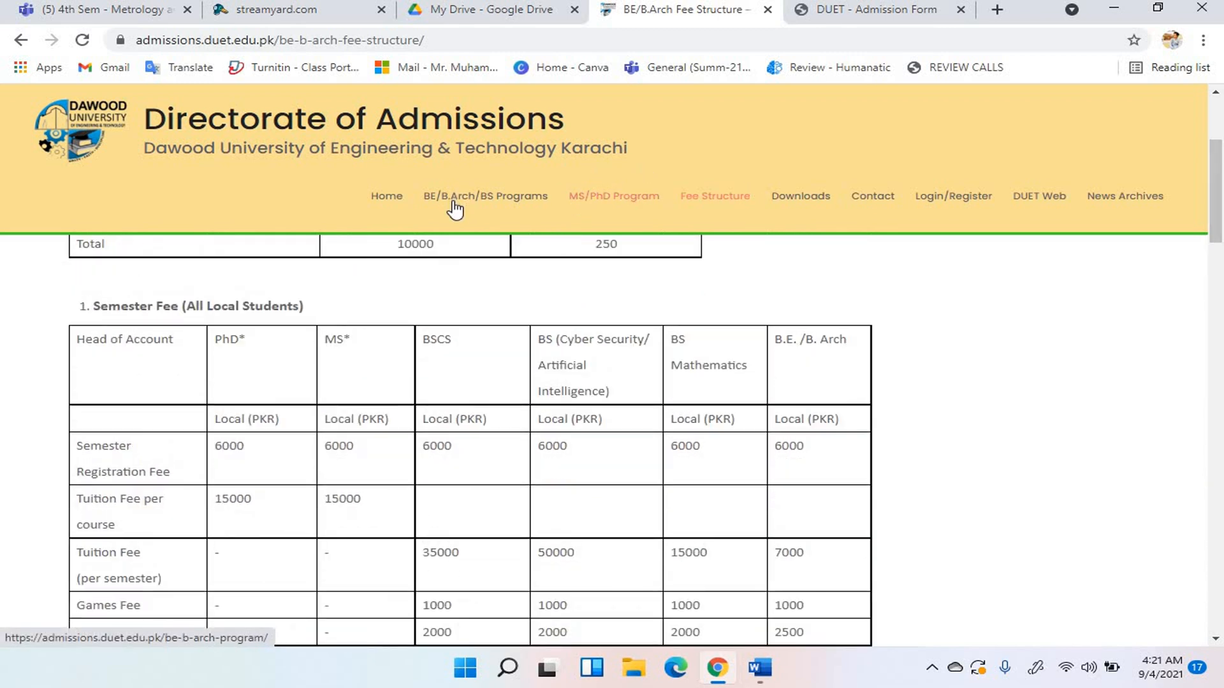
{"action": "left_click", "coordinate": [456, 204]}
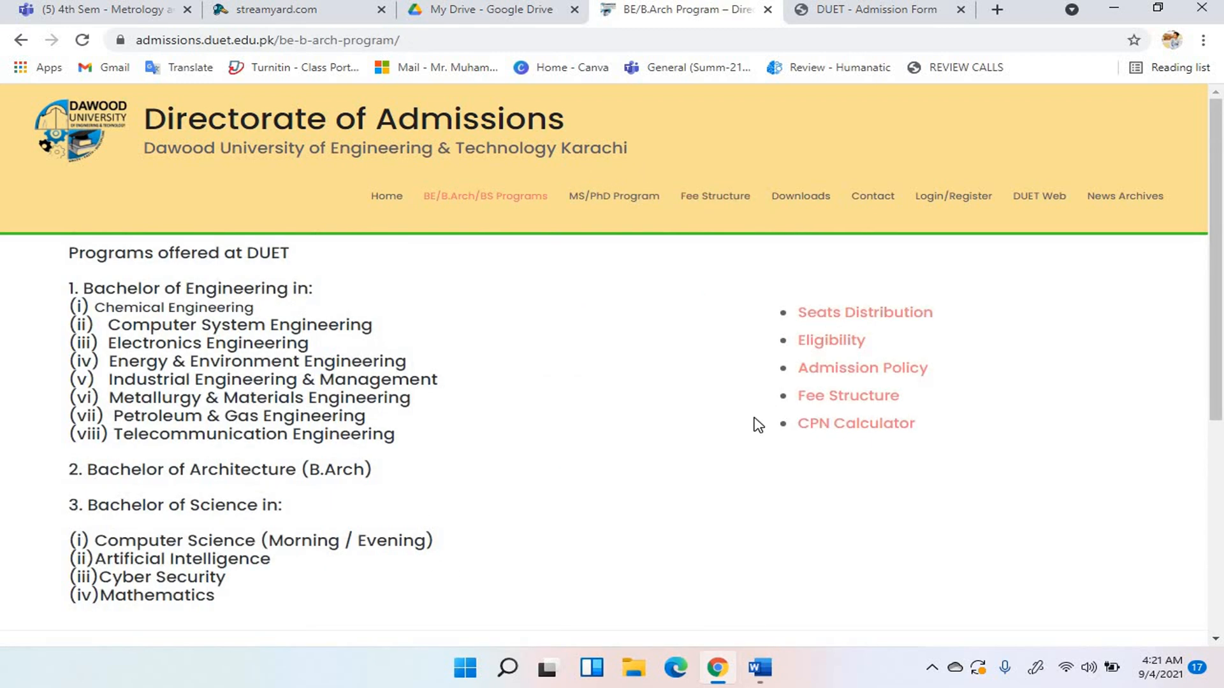
Check the CPN calculator weightages, then bring back the admission form's Technology priority list.
{"action": "left_click", "coordinate": [843, 432]}
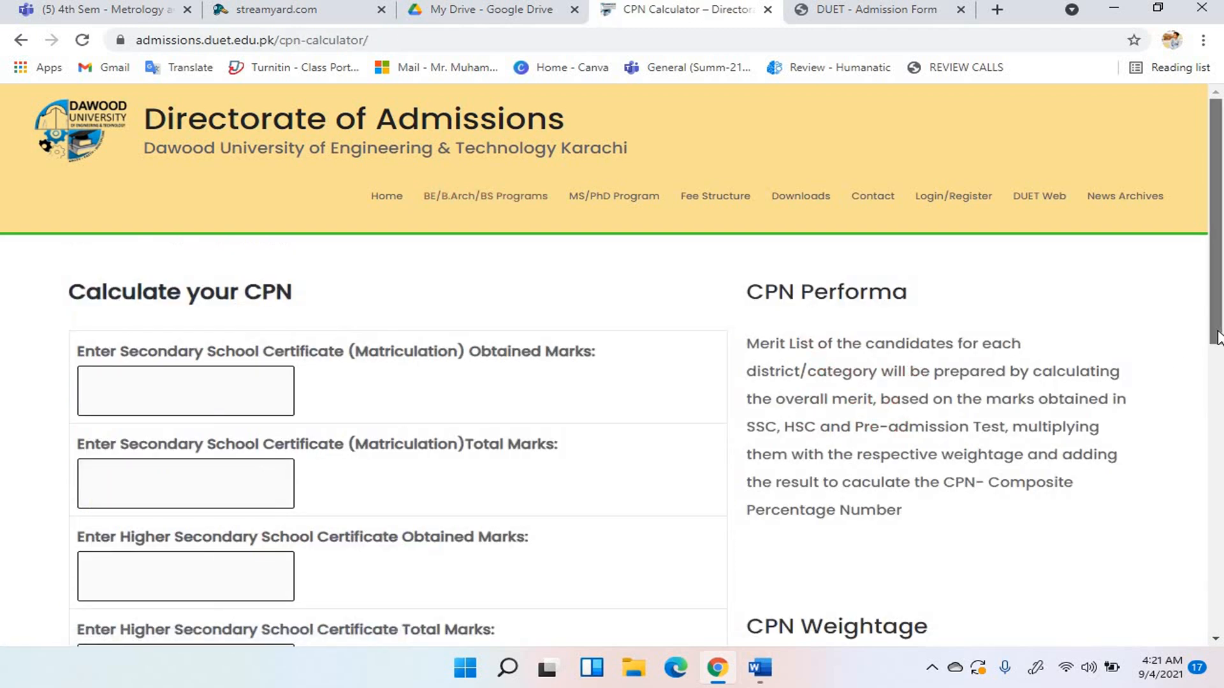
{"action": "left_click_drag", "start_coordinate": [1217, 338], "coordinate": [1218, 396]}
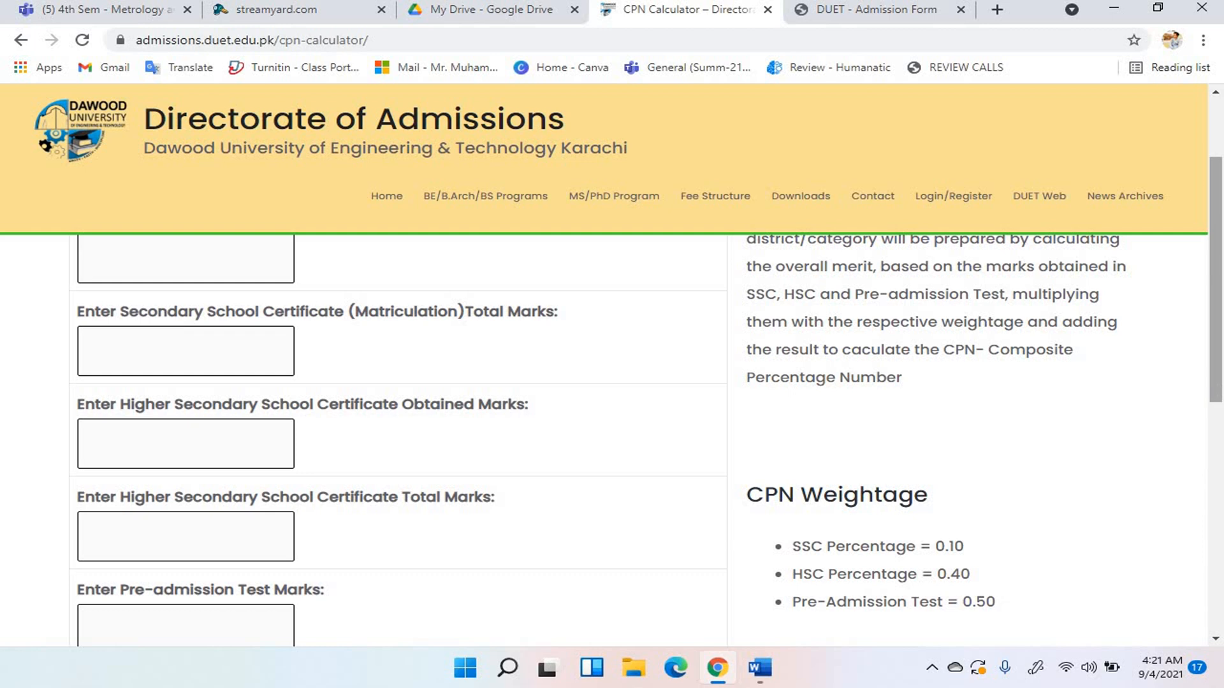
{"action": "left_click", "coordinate": [874, 19]}
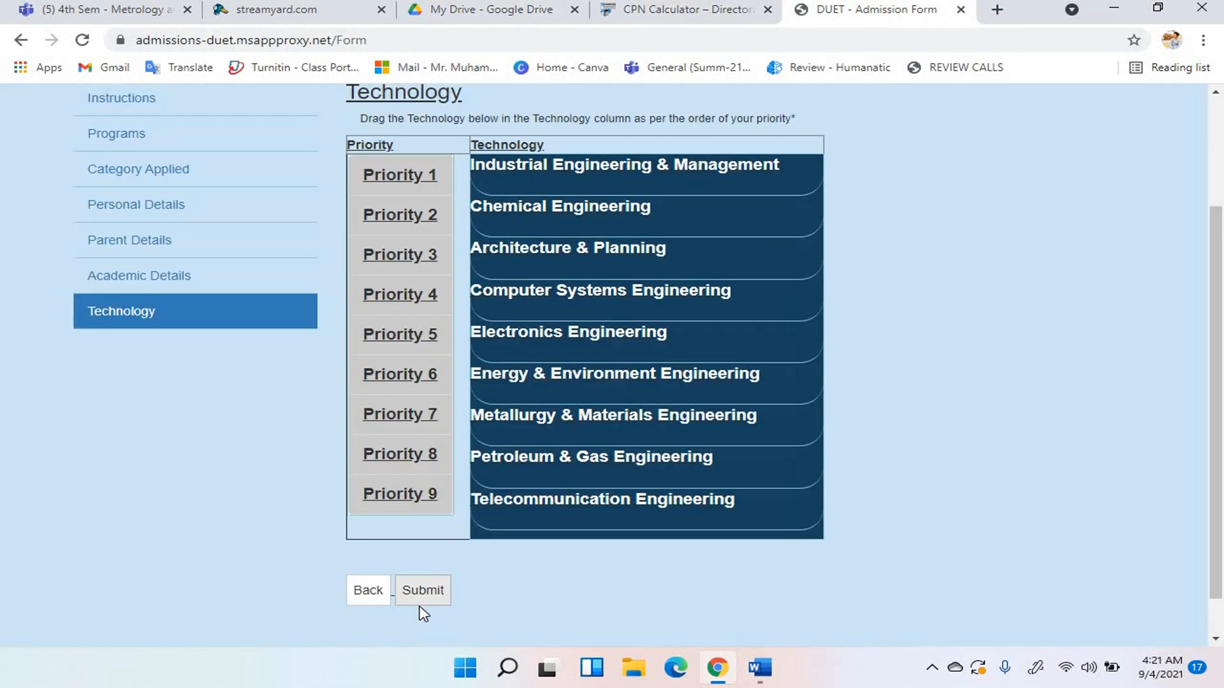